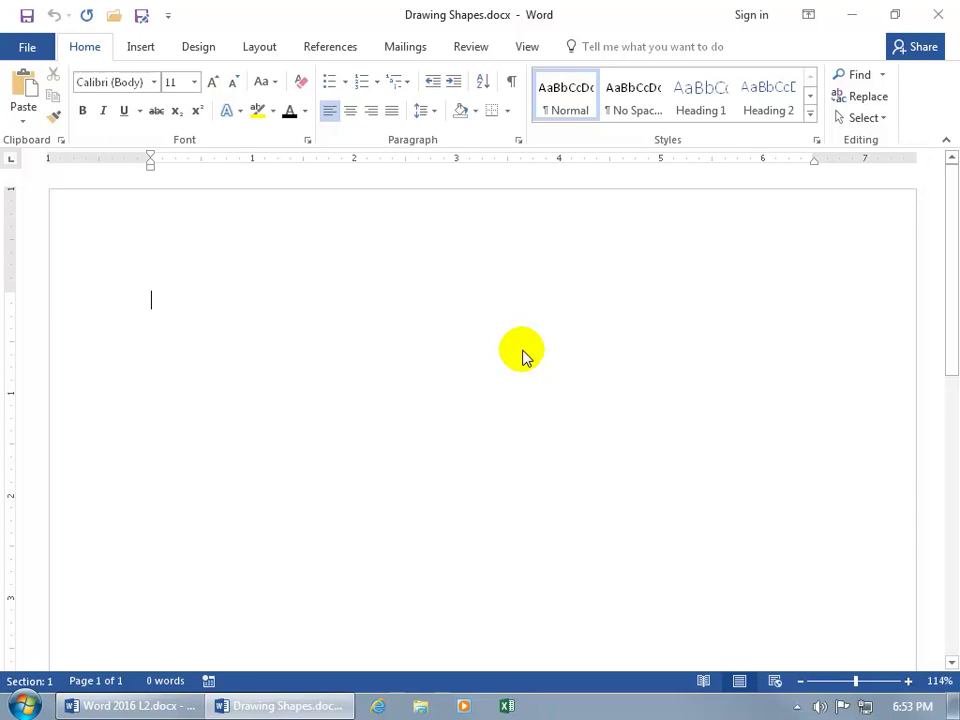
Draw a straight line sloping down to the right near the page's top, about 3.17" wide and 0.79" high.
left_click(141, 48)
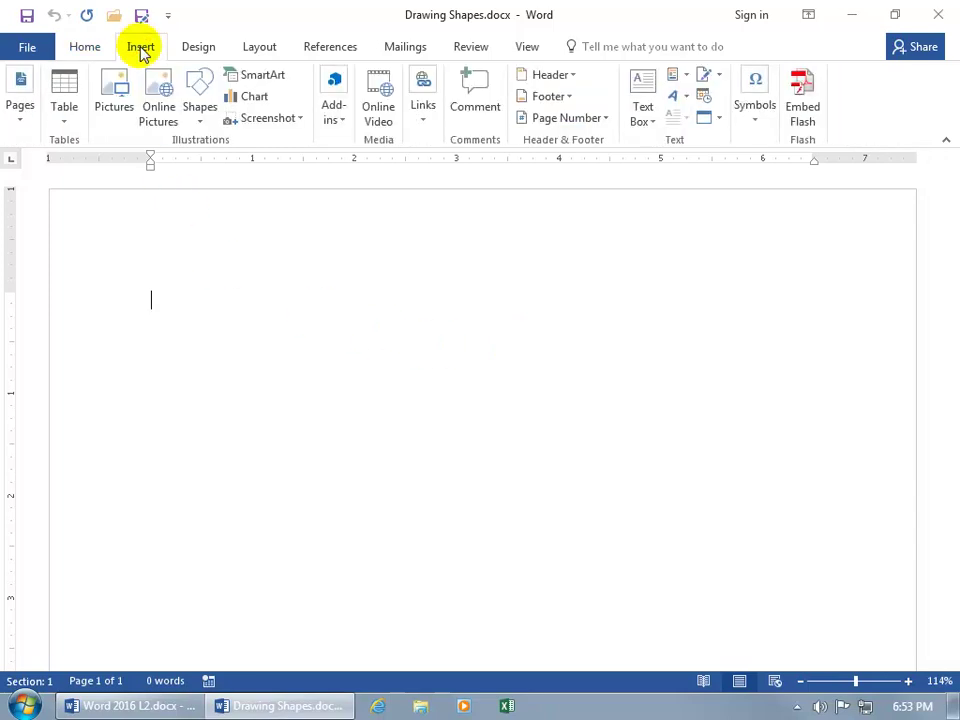
left_click(197, 121)
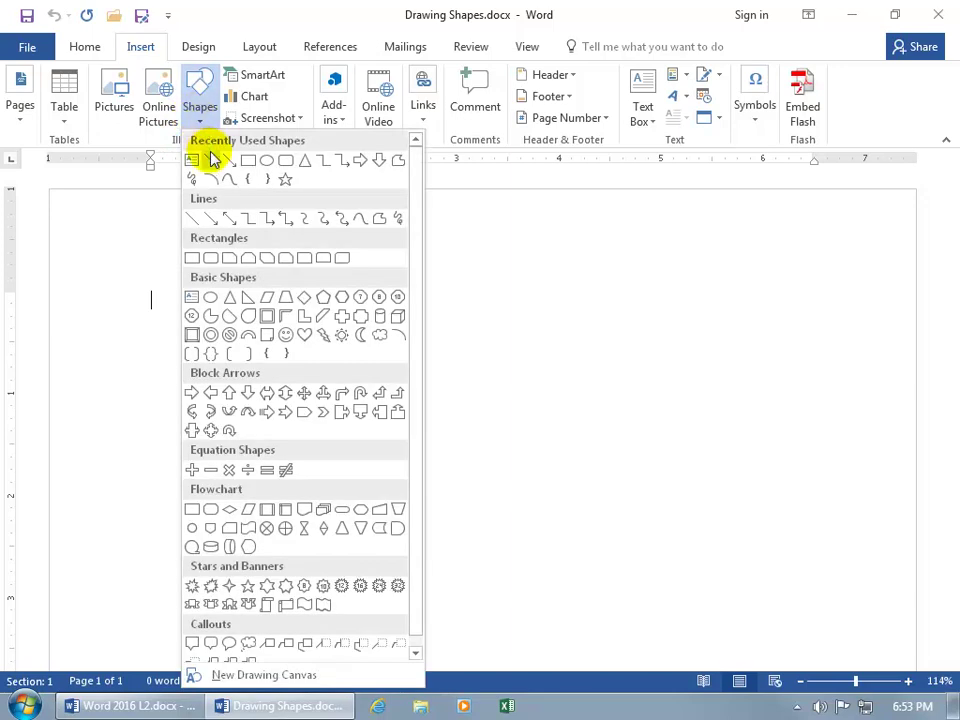
left_click(210, 163)
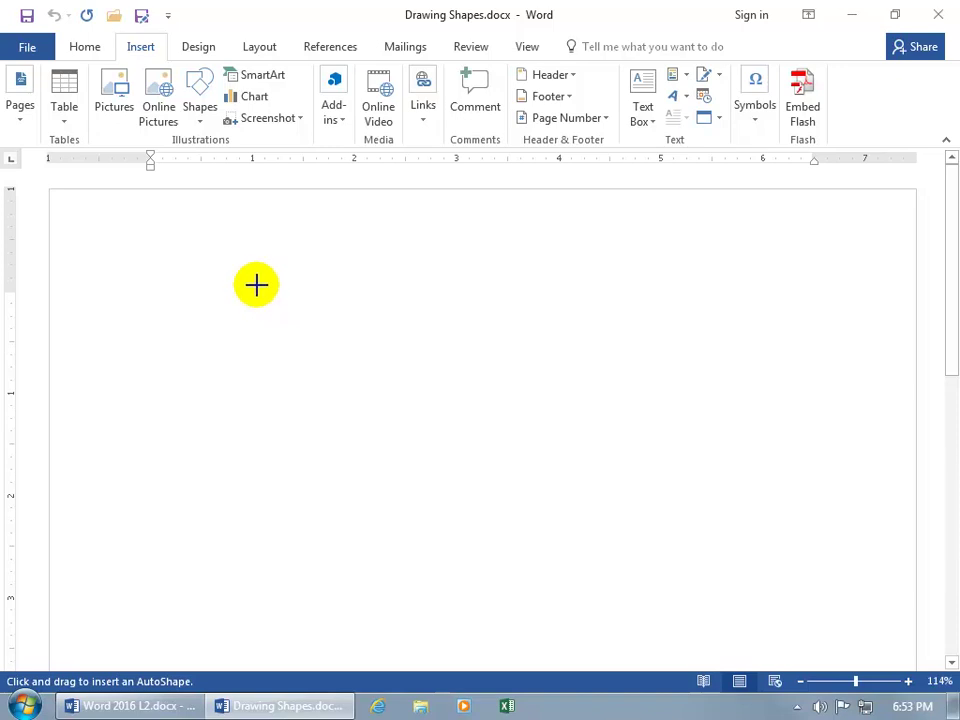
mouse_move(257, 284)
left_mouse_down()
mouse_move(364, 336)
mouse_move(606, 387)
mouse_move(579, 364)
left_mouse_up()
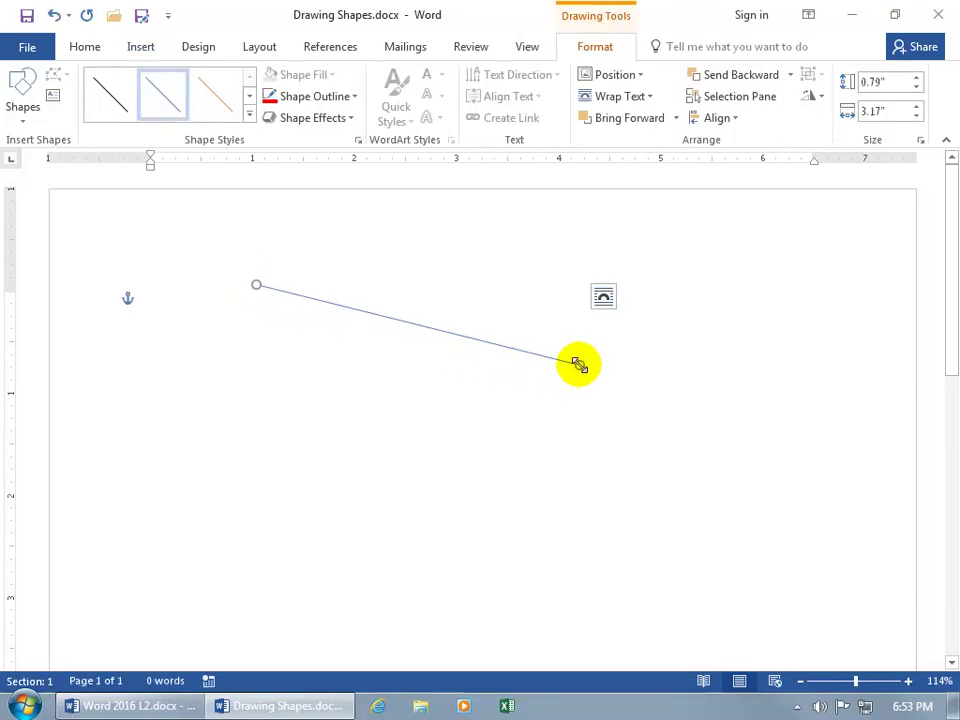
left_click(470, 297)
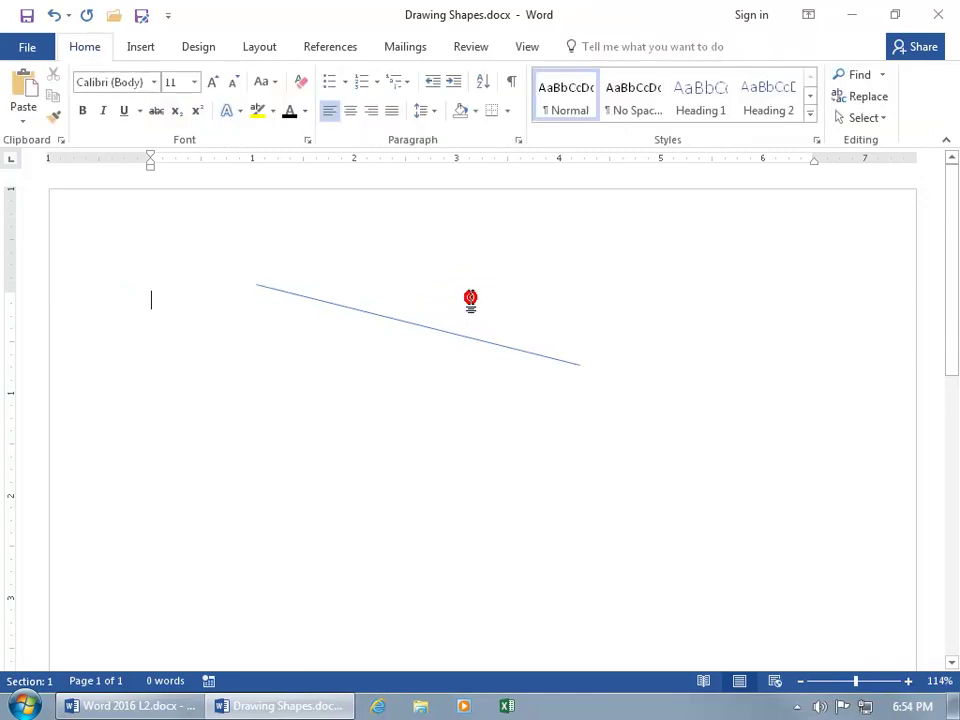
Move the line slightly to the right and shift its lower endpoint so it spans about 2.36" wide by 0.98" high.
left_click(447, 333)
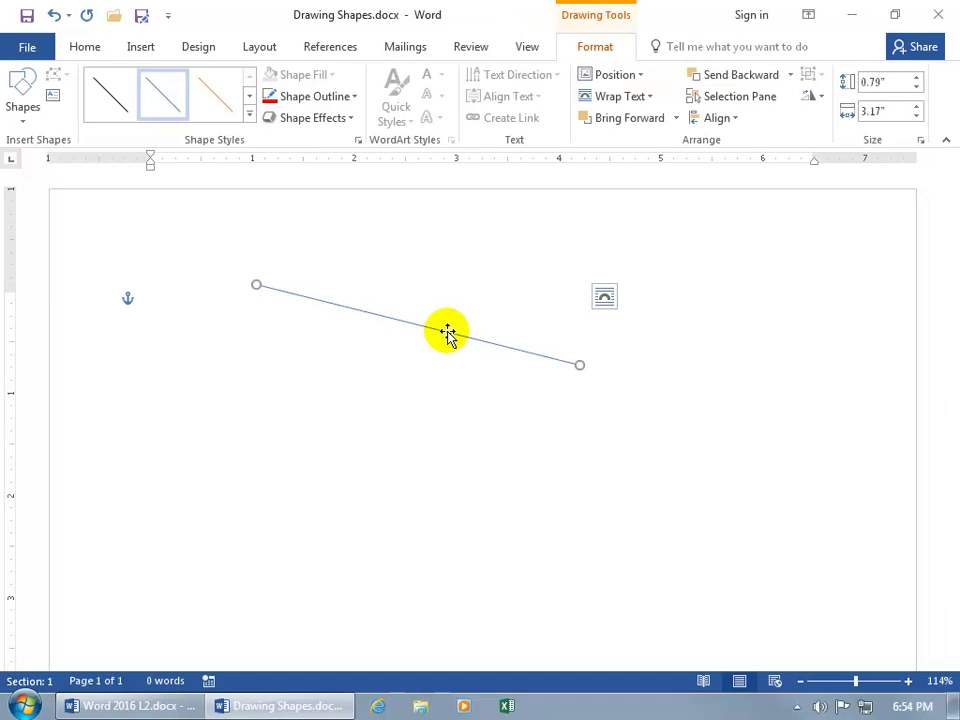
mouse_move(448, 332)
left_mouse_down()
mouse_move(446, 317)
mouse_move(431, 347)
mouse_move(465, 336)
left_mouse_up()
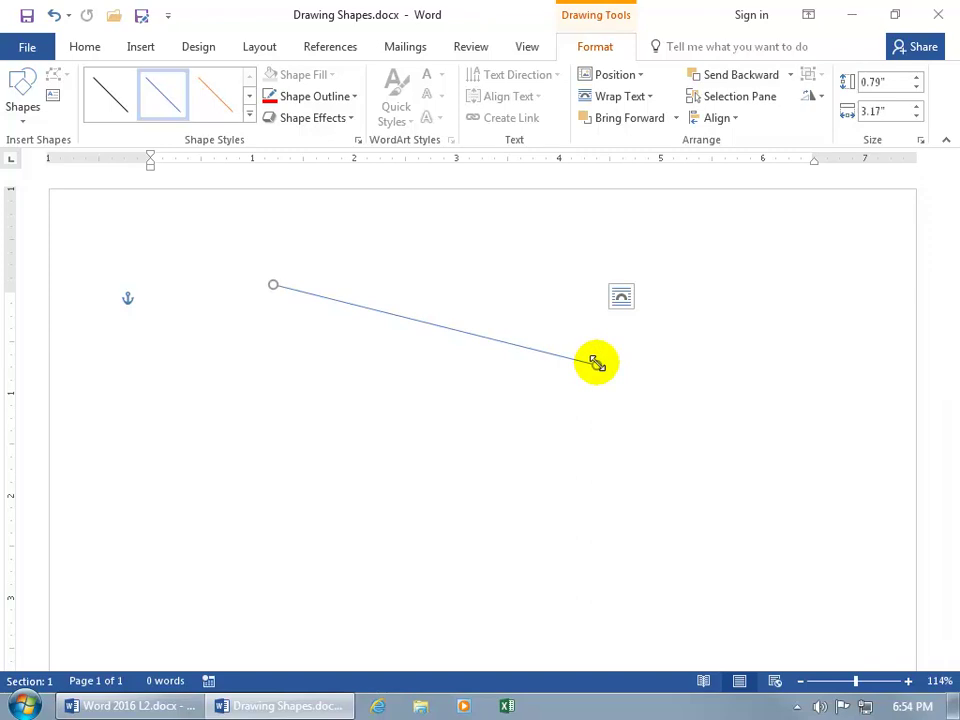
left_click_drag(596, 363, 564, 405)
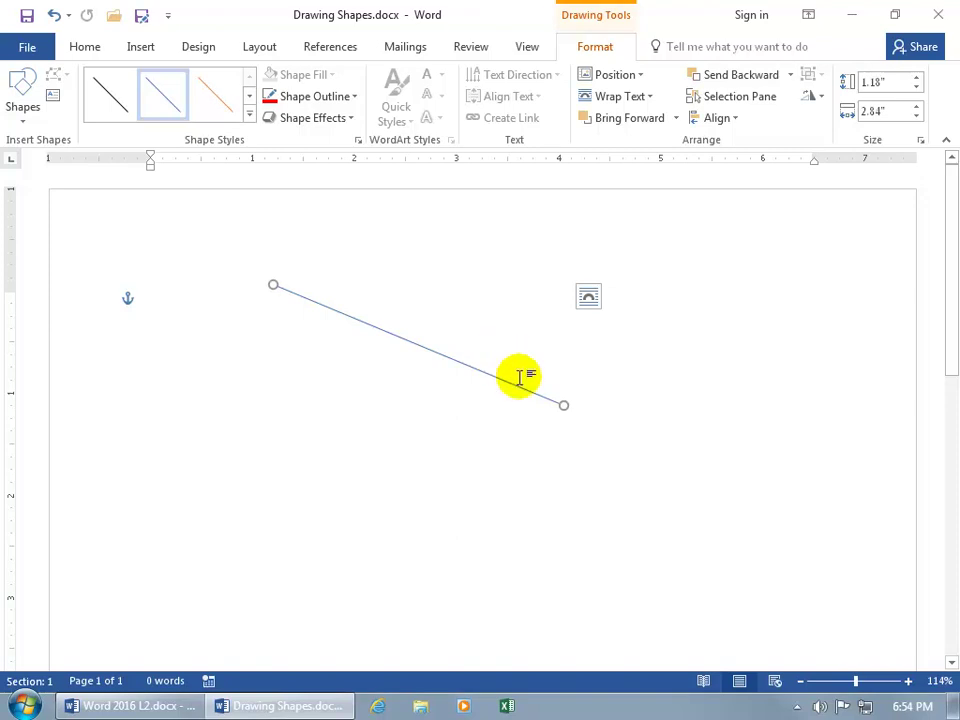
left_click(564, 405)
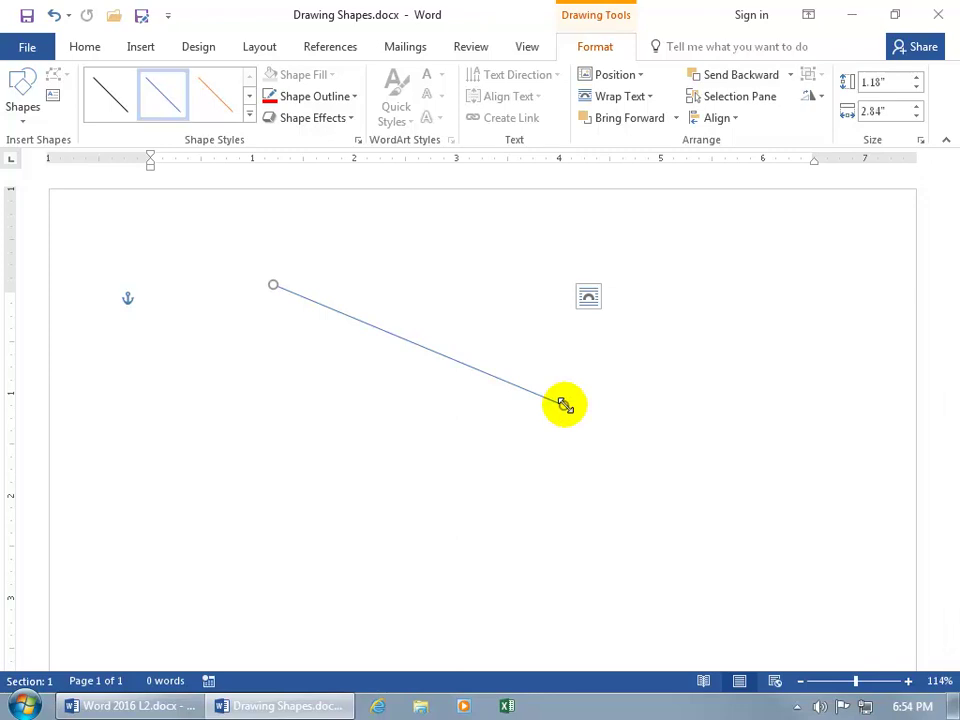
left_click_drag(564, 405, 521, 400)
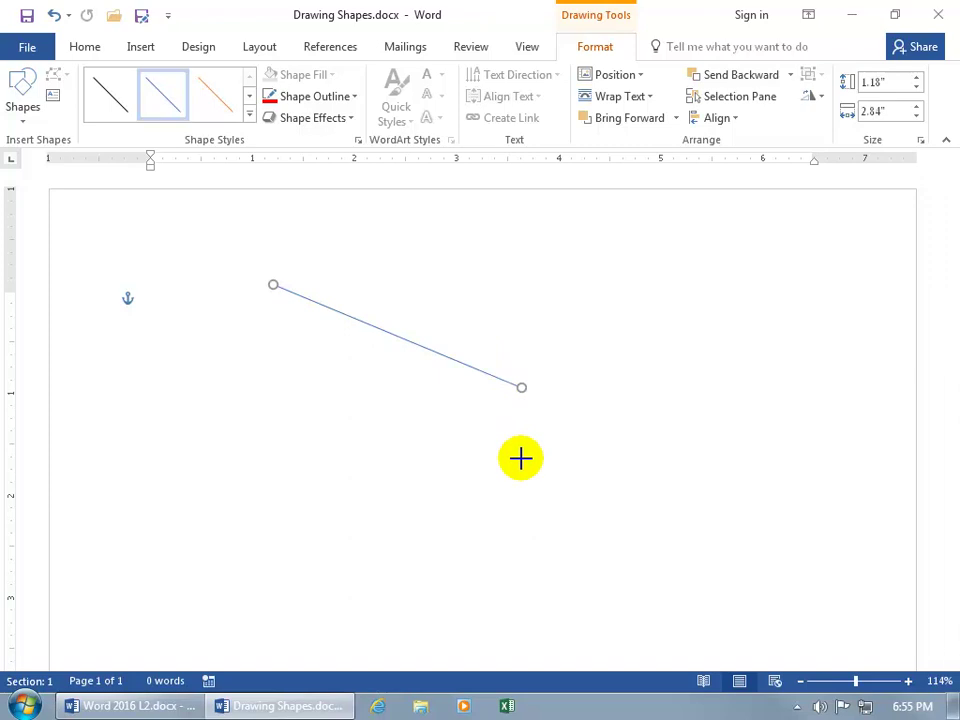
mouse_move(521, 405)
left_mouse_down()
mouse_move(510, 420)
mouse_move(476, 392)
mouse_move(548, 417)
mouse_move(482, 392)
mouse_move(514, 408)
left_mouse_up()
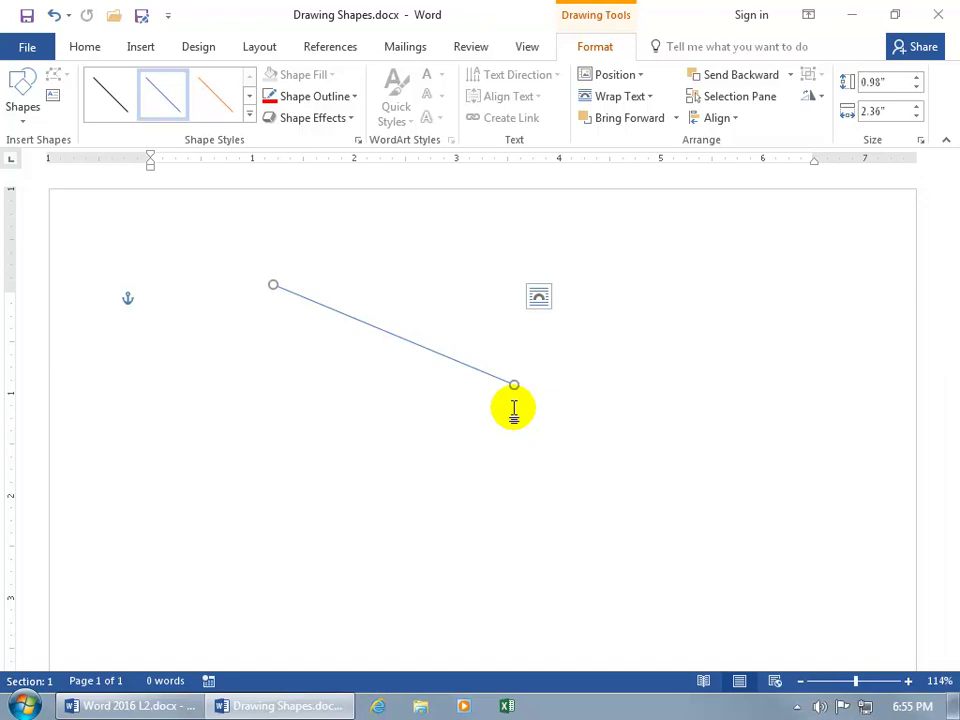
Change the line's outline color to standard red and set its width to 0.75 pt.
left_click(351, 97)
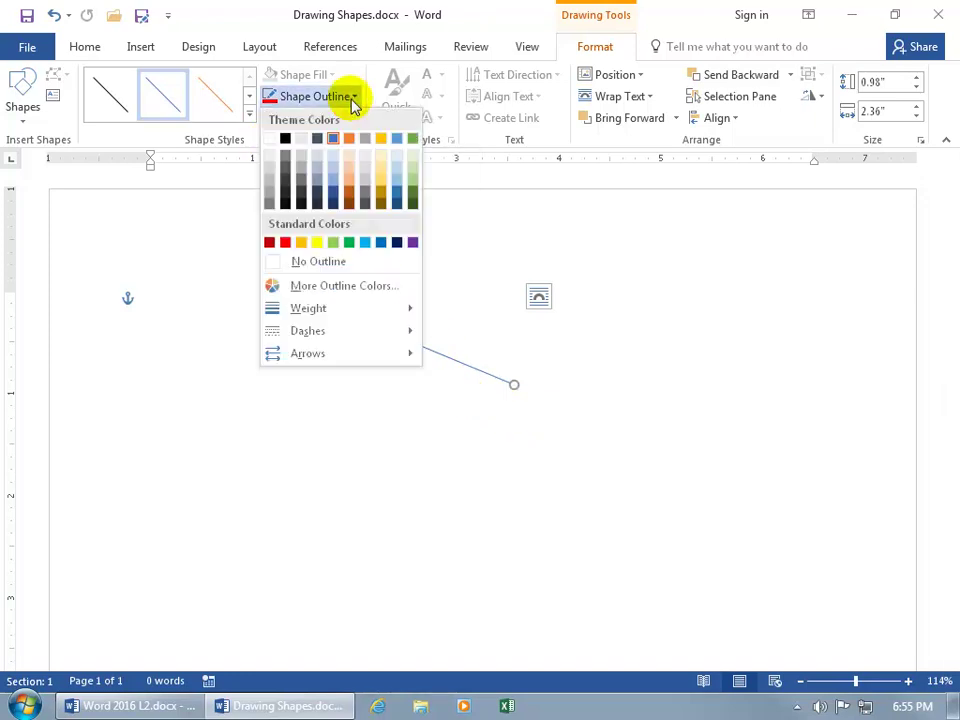
left_click(285, 242)
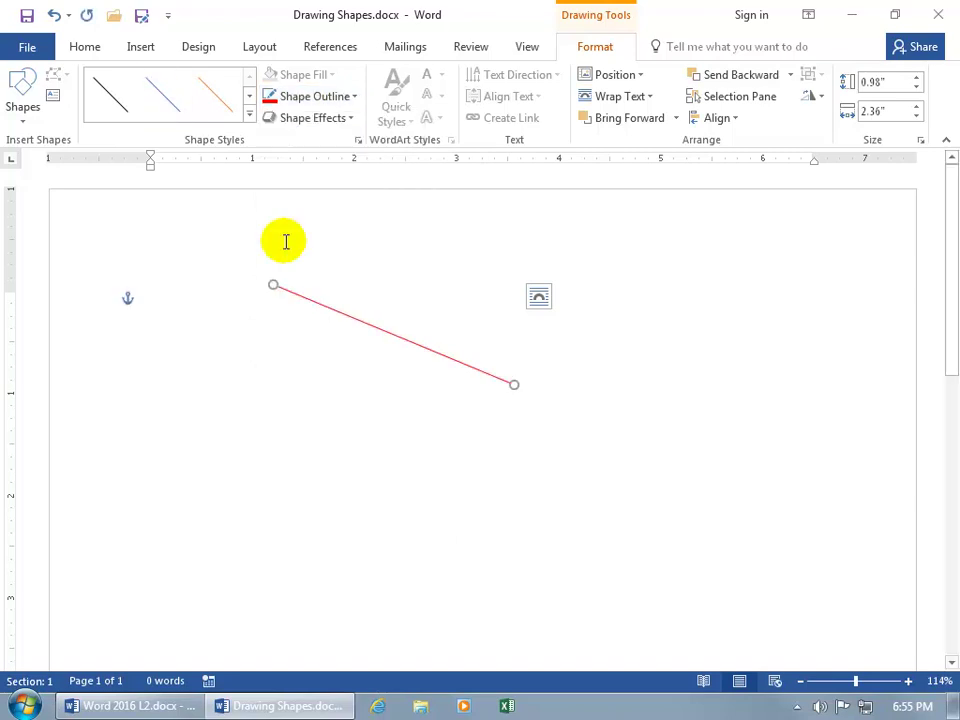
left_click(354, 97)
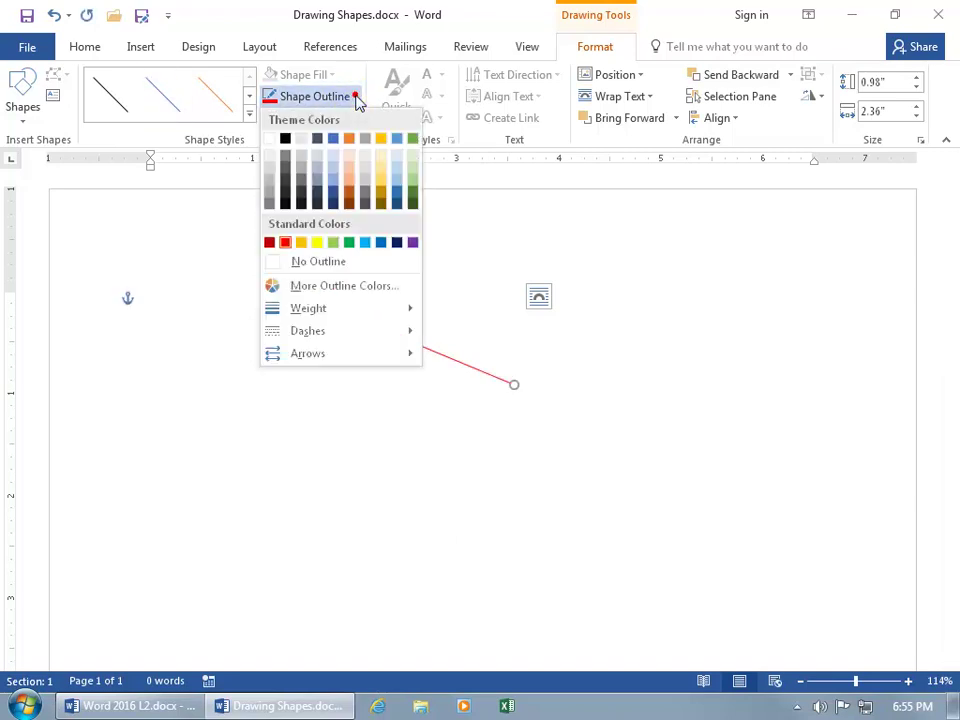
mouse_move(357, 310)
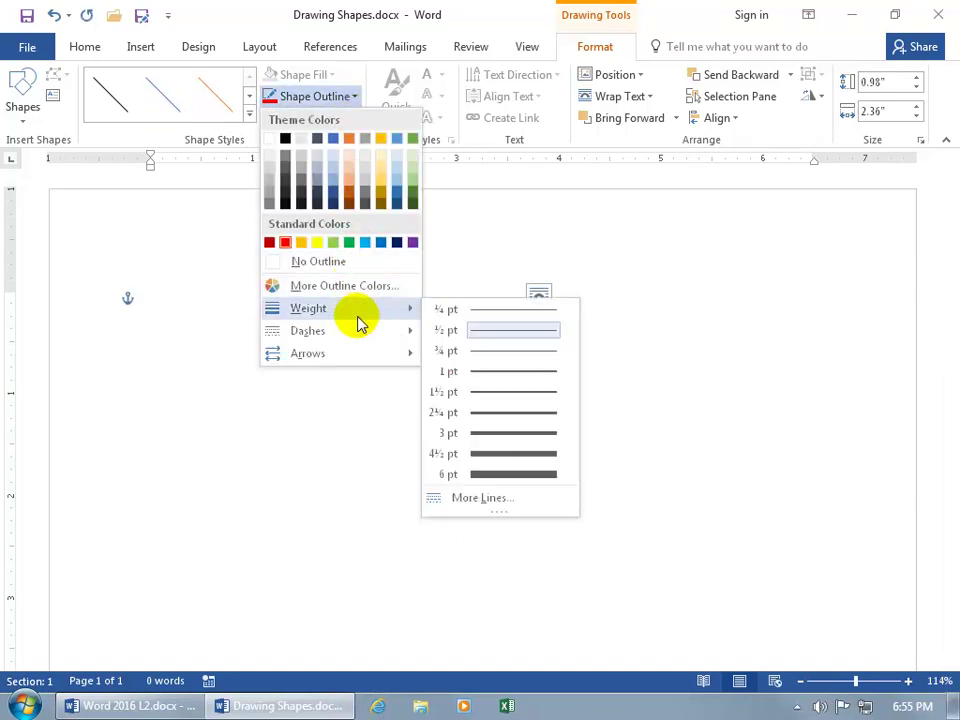
left_click(501, 500)
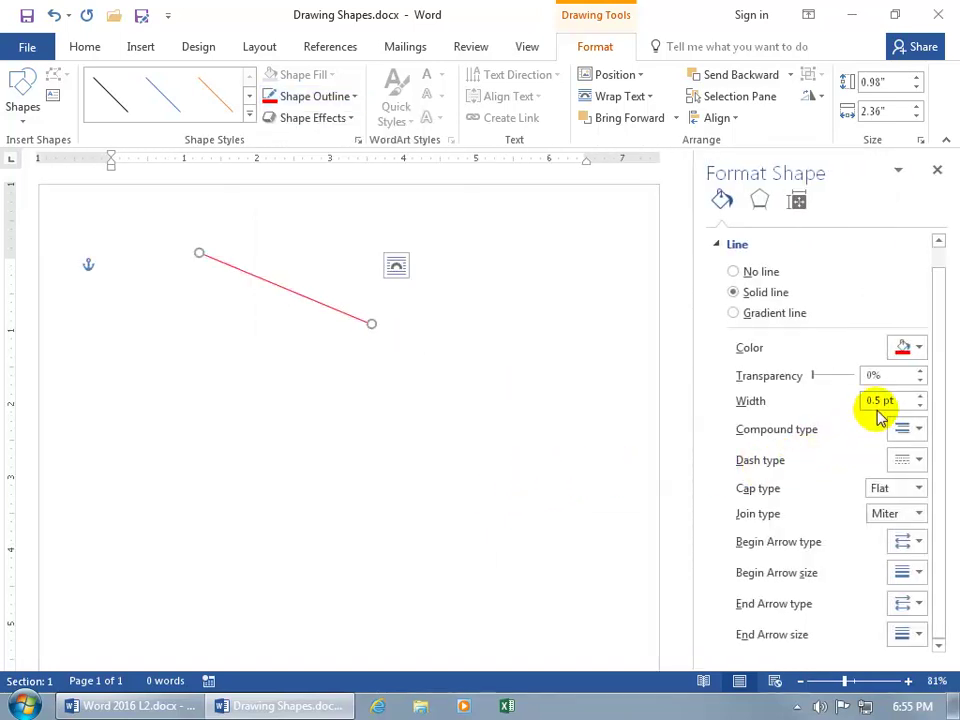
left_click(920, 396)
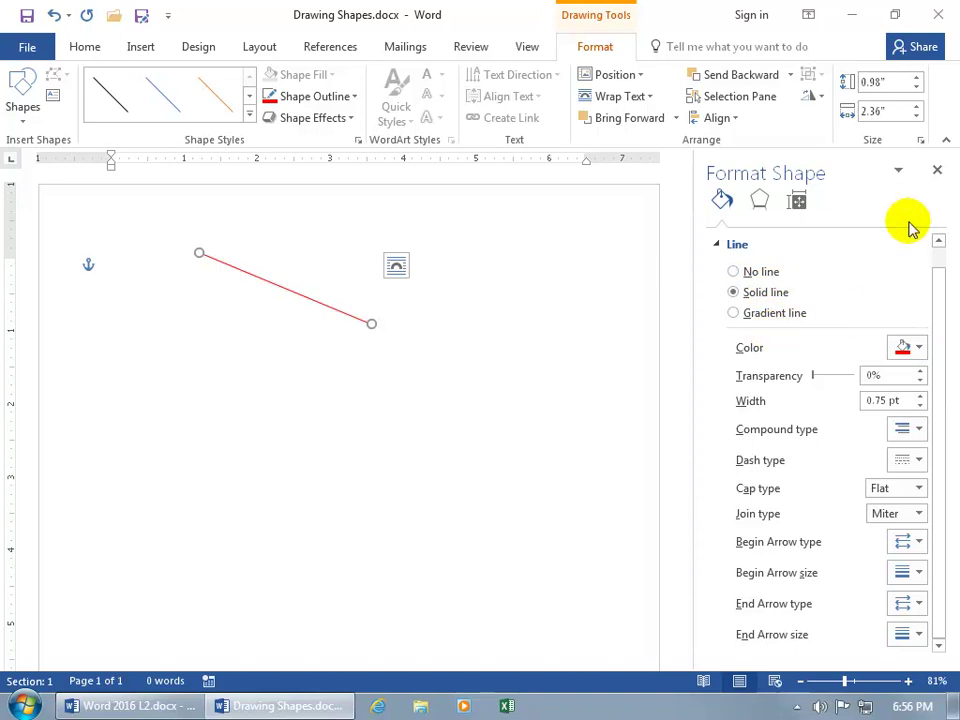
left_click(938, 172)
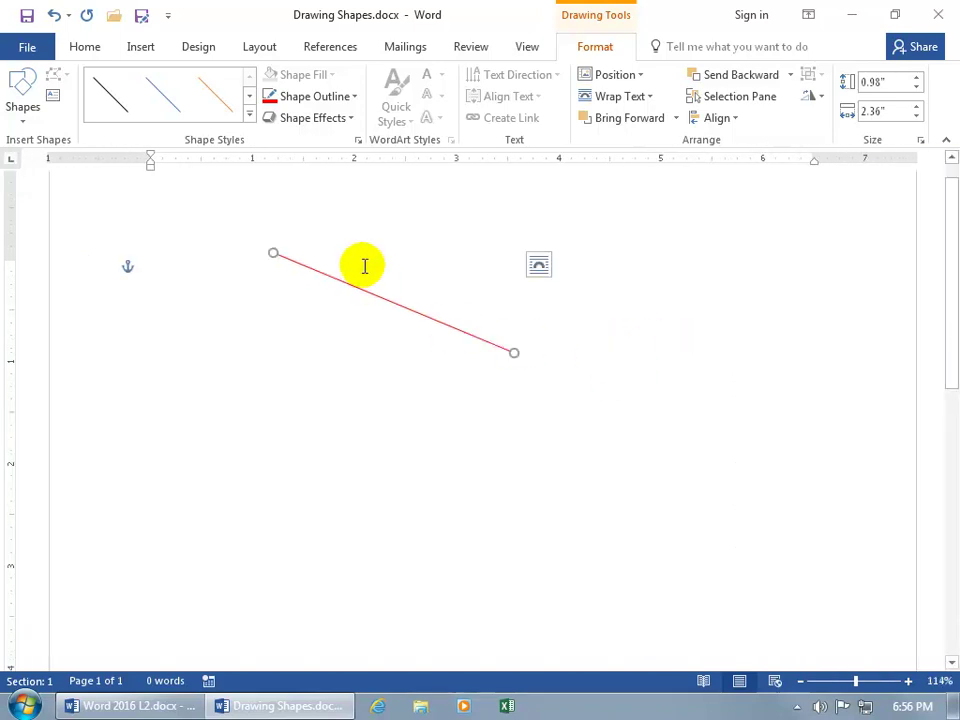
Apply the smallest gray glow variation to the line.
left_click(340, 120)
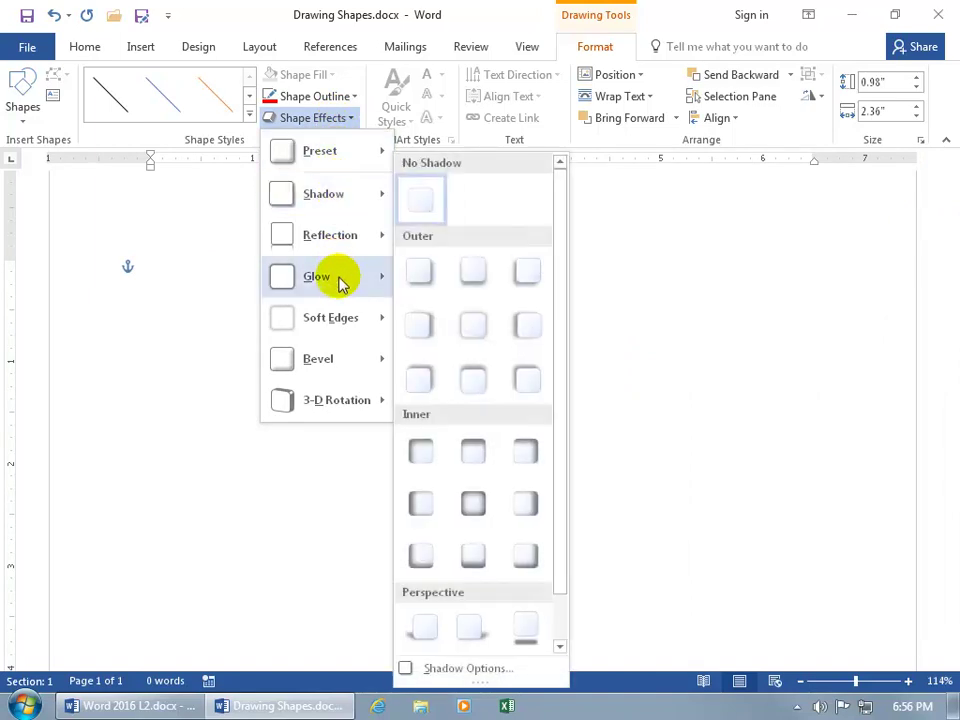
mouse_move(339, 281)
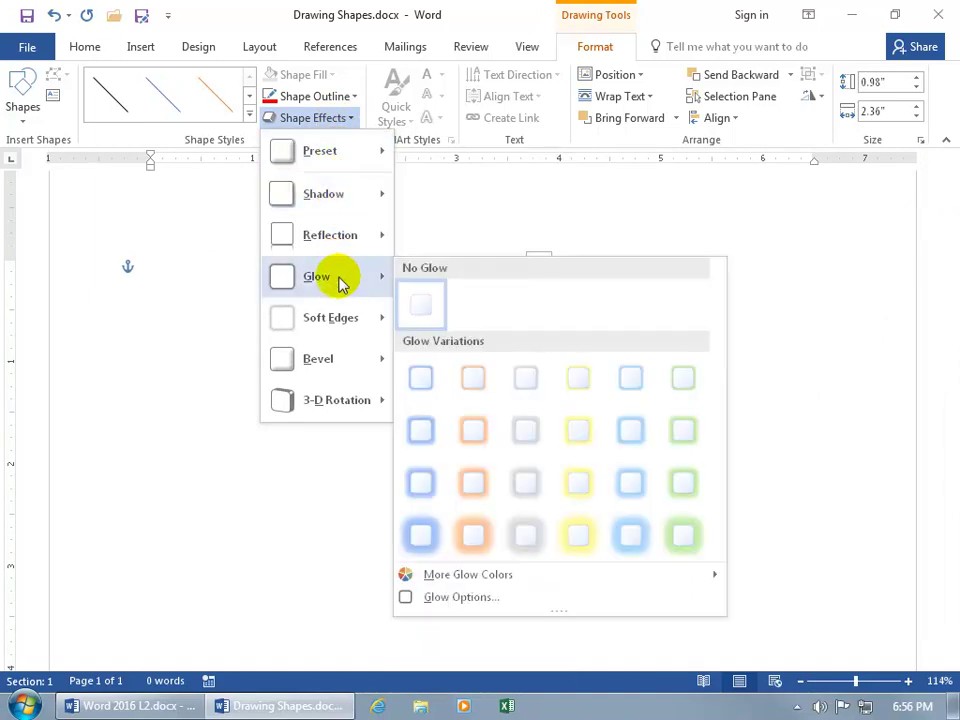
left_click(523, 389)
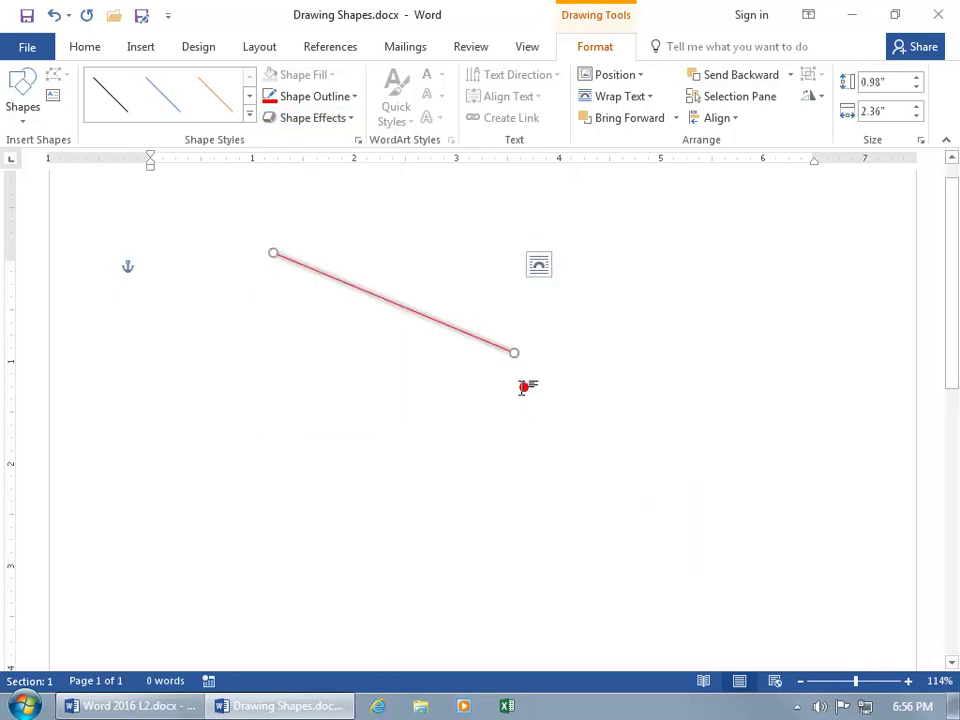
Apply the thin orange preset shape style to the line.
left_click(220, 103)
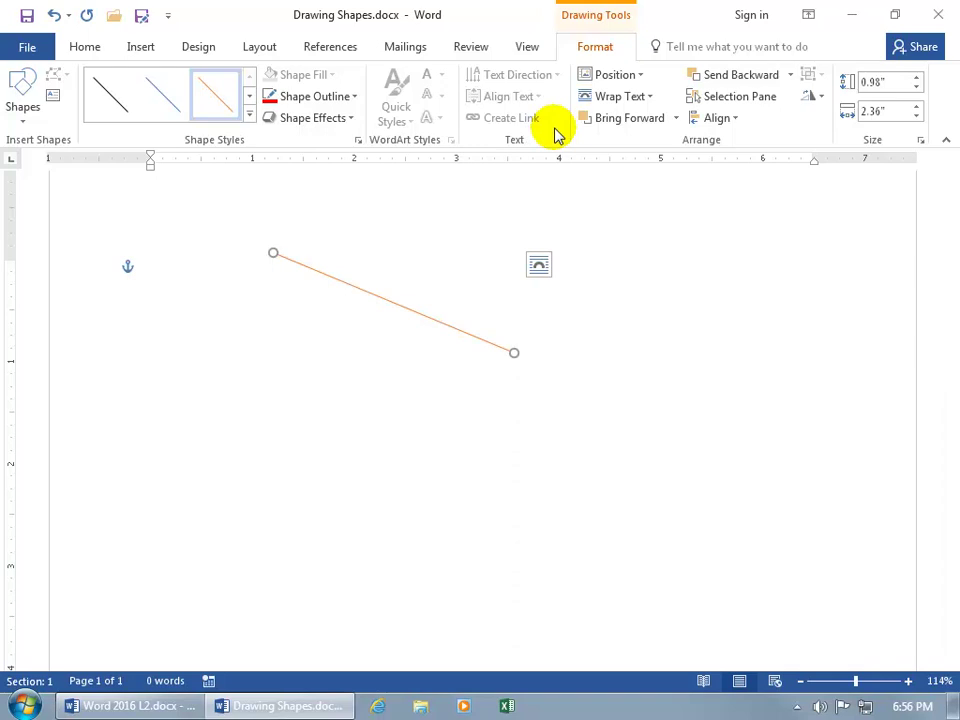
Draw a square about 2.28" on each side below the line, overlapping its lower end.
left_click(27, 120)
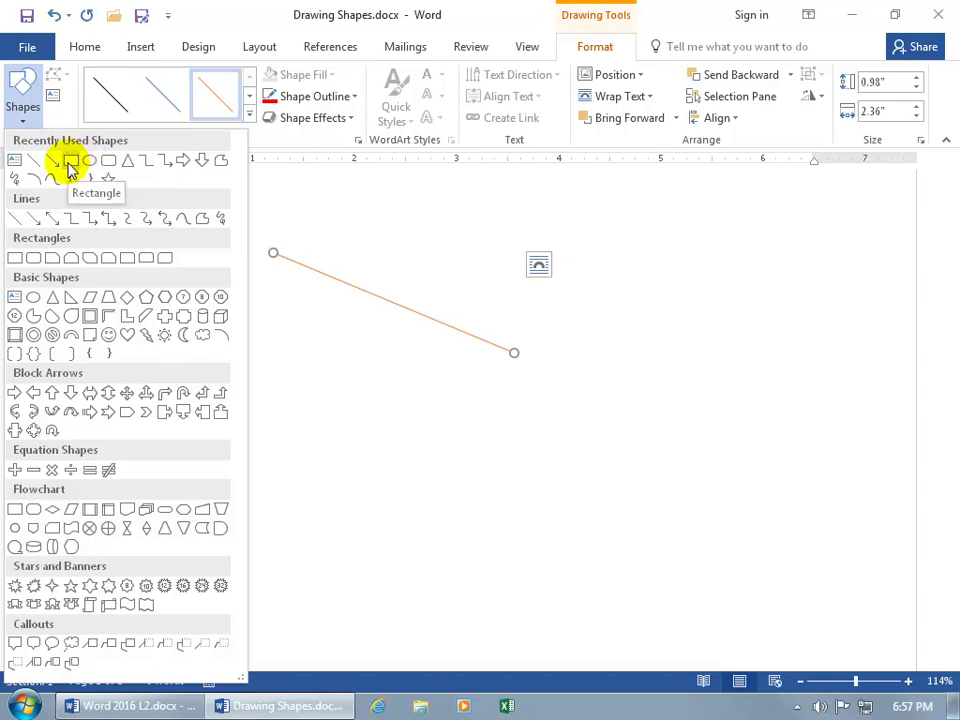
left_click(70, 161)
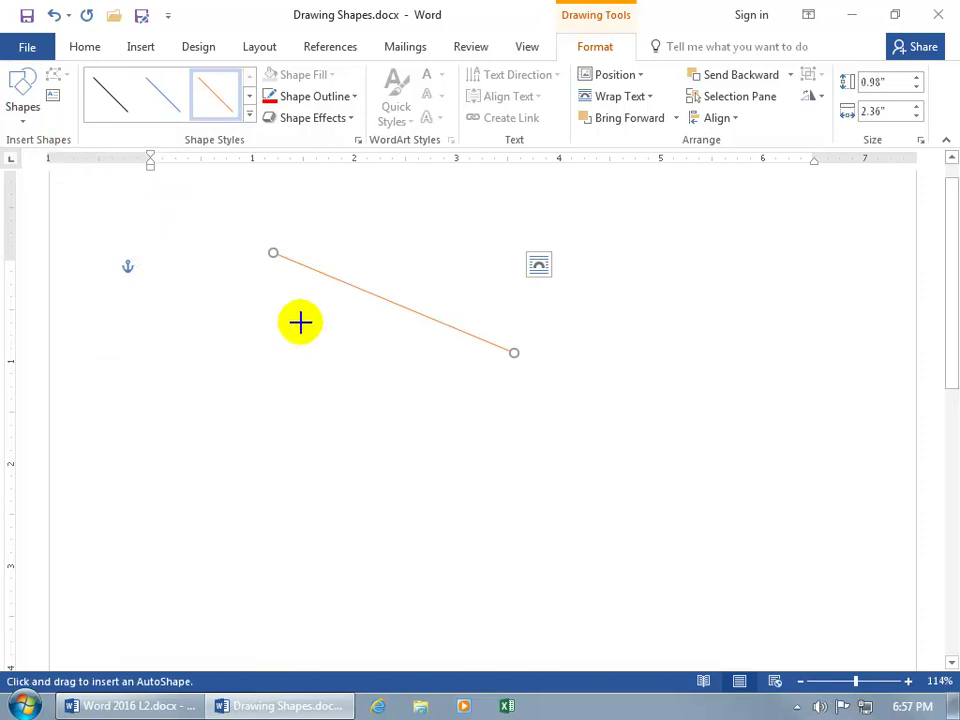
mouse_move(300, 321)
left_mouse_down()
mouse_move(407, 424)
mouse_move(497, 469)
mouse_move(508, 508)
mouse_move(559, 476)
mouse_move(637, 461)
mouse_move(573, 471)
mouse_move(433, 540)
mouse_move(413, 582)
mouse_move(544, 499)
mouse_move(535, 530)
left_mouse_up()
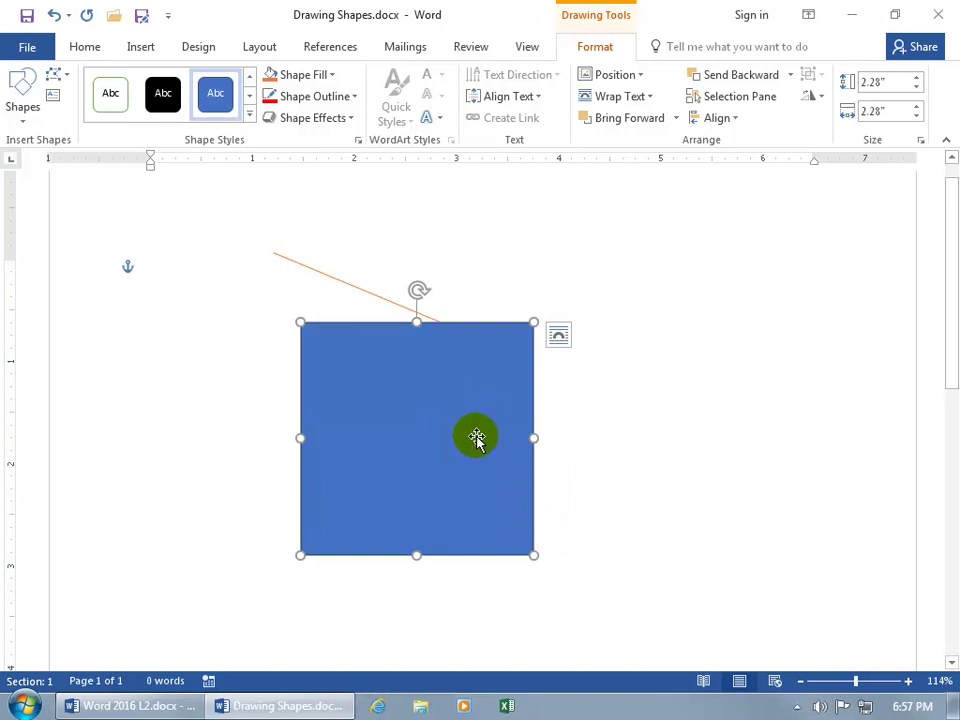
Draw a circle about 1.82" in diameter overlapping the left side of the square.
left_click(23, 108)
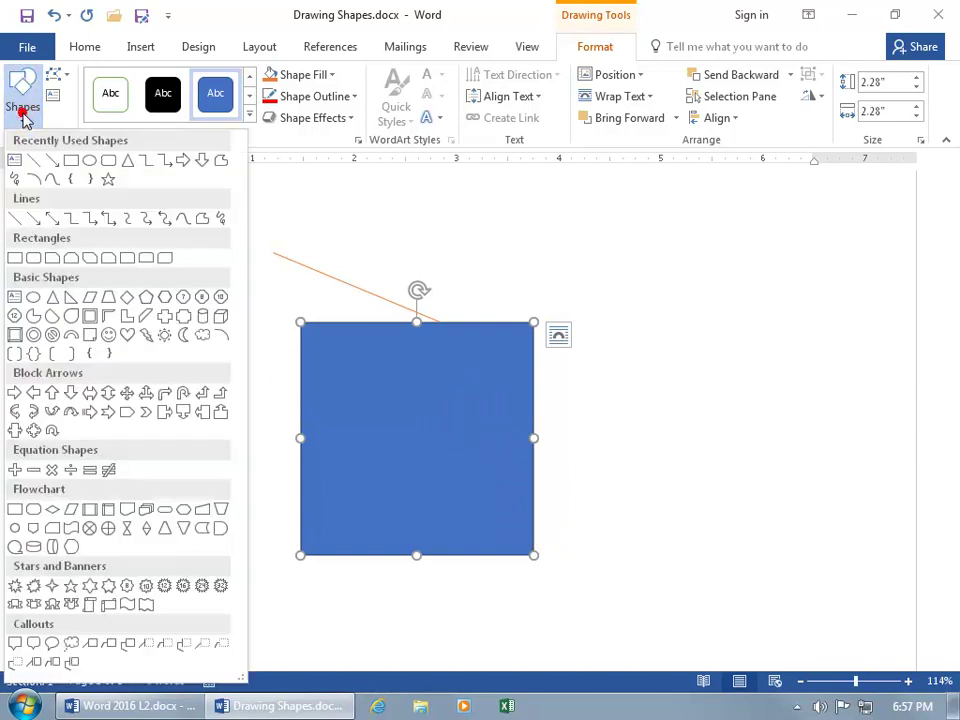
left_click(88, 162)
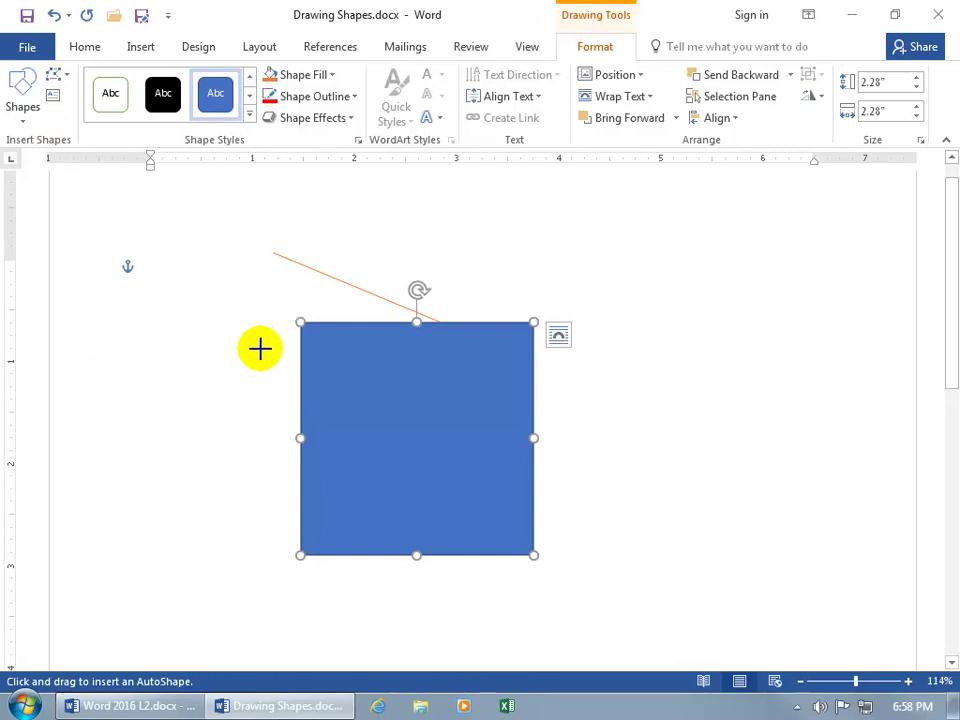
left_click_drag(260, 348, 445, 514)
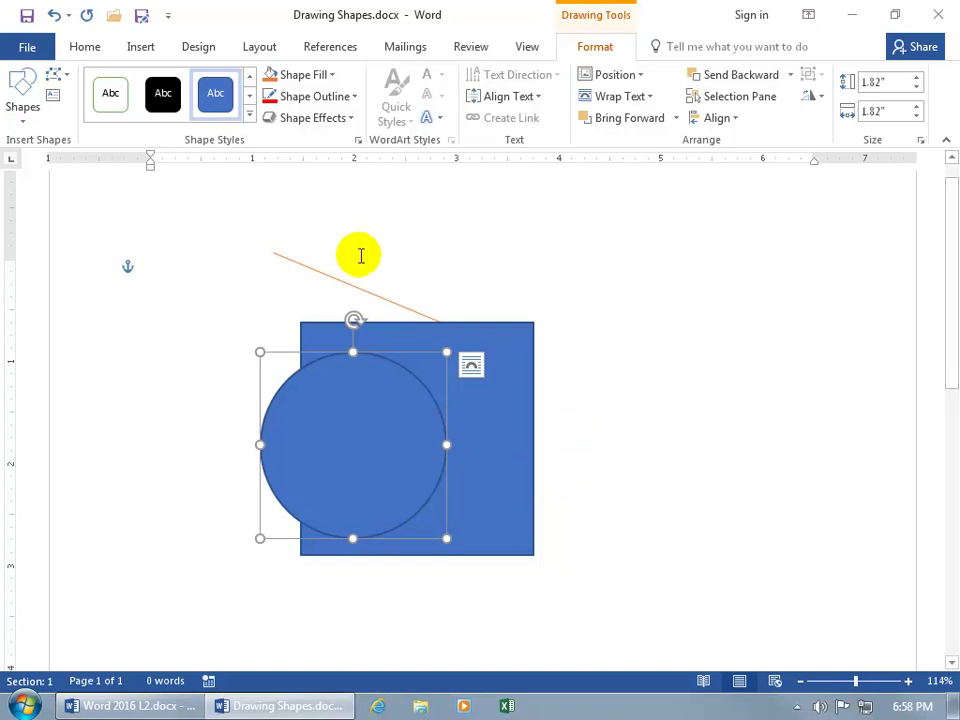
Apply the light orange gradient theme style to the circle and the matching light blue gradient style to the square.
left_click(251, 118)
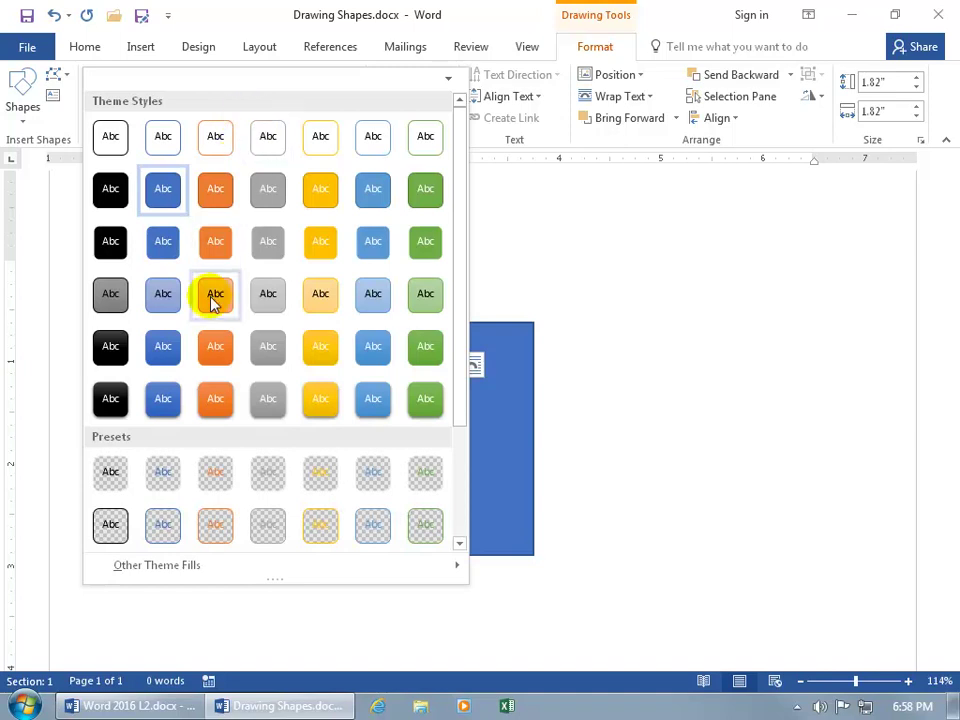
left_click(215, 300)
left_click(469, 336)
left_click(251, 118)
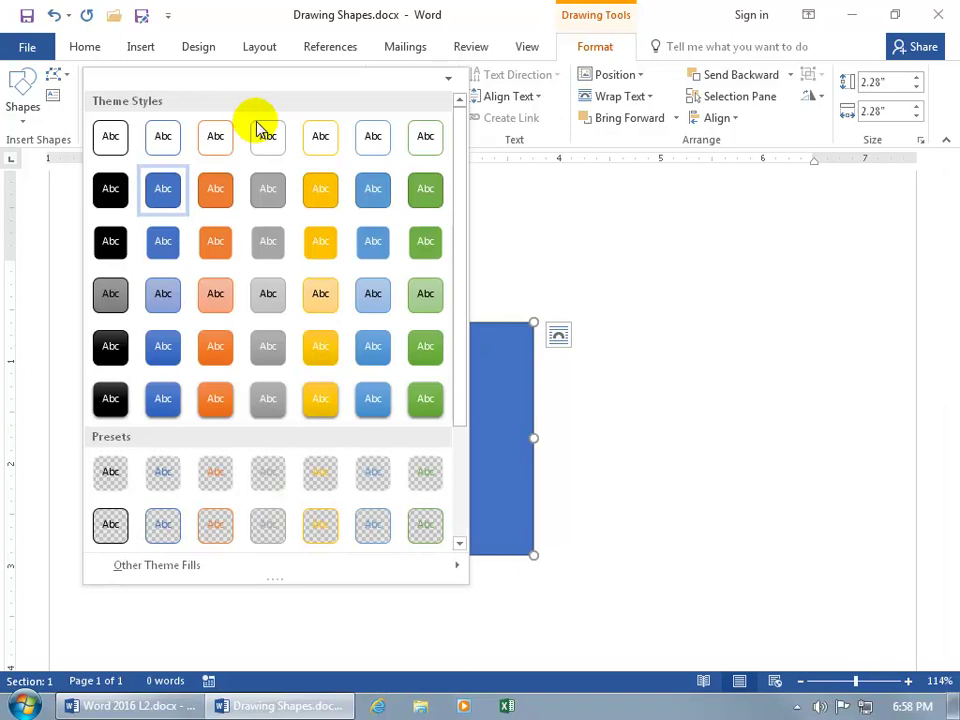
left_click(372, 294)
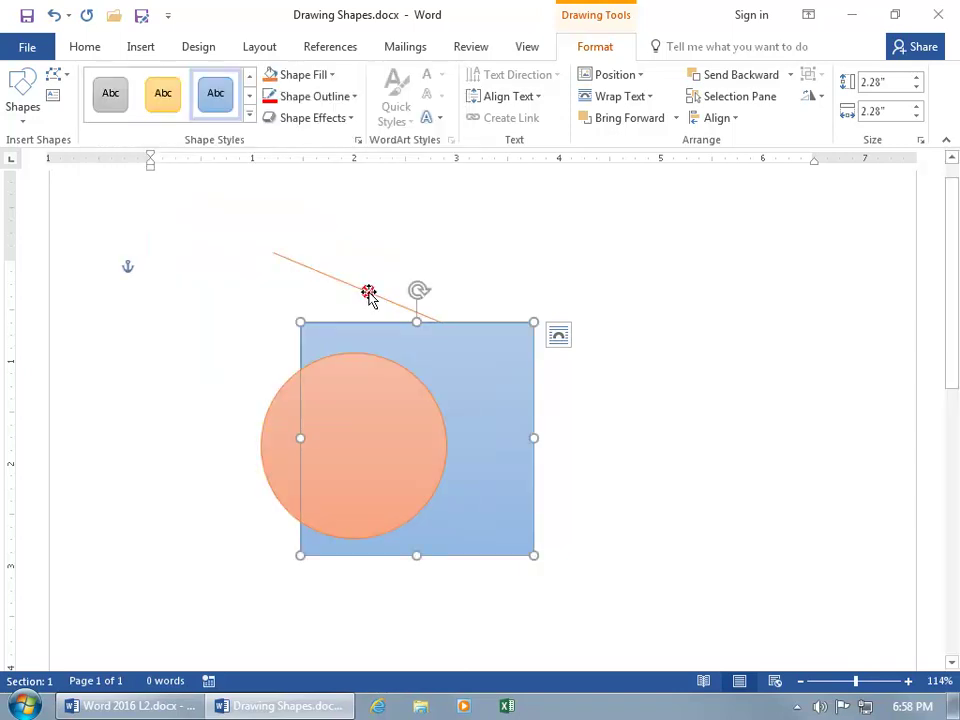
Move the orange circle so it sits roughly centered inside the blue square.
left_click(281, 410)
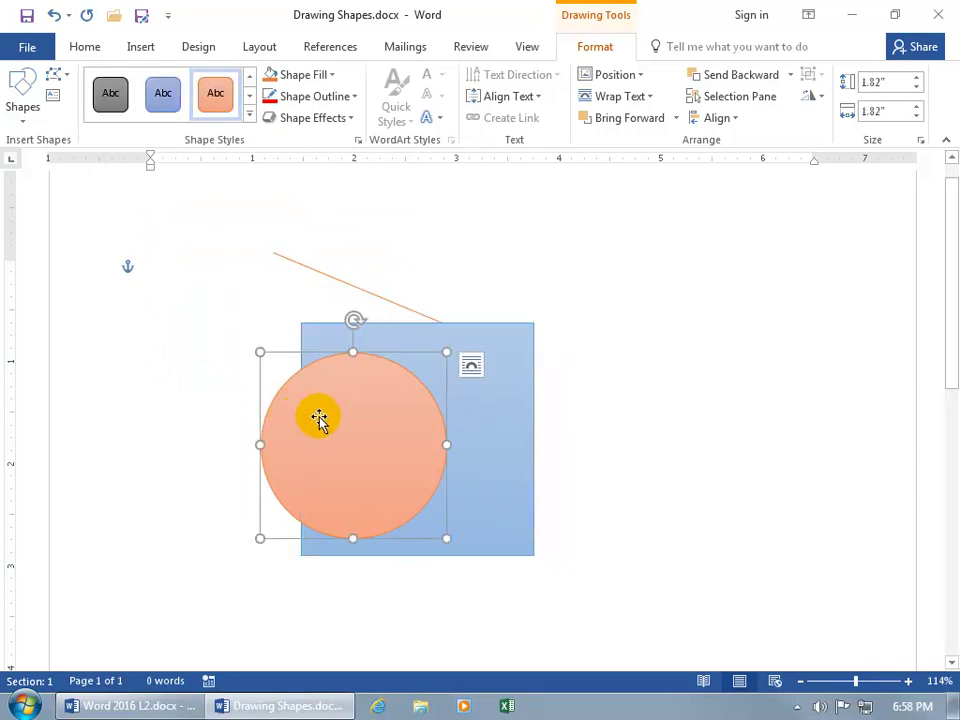
left_click_drag(316, 412, 380, 404)
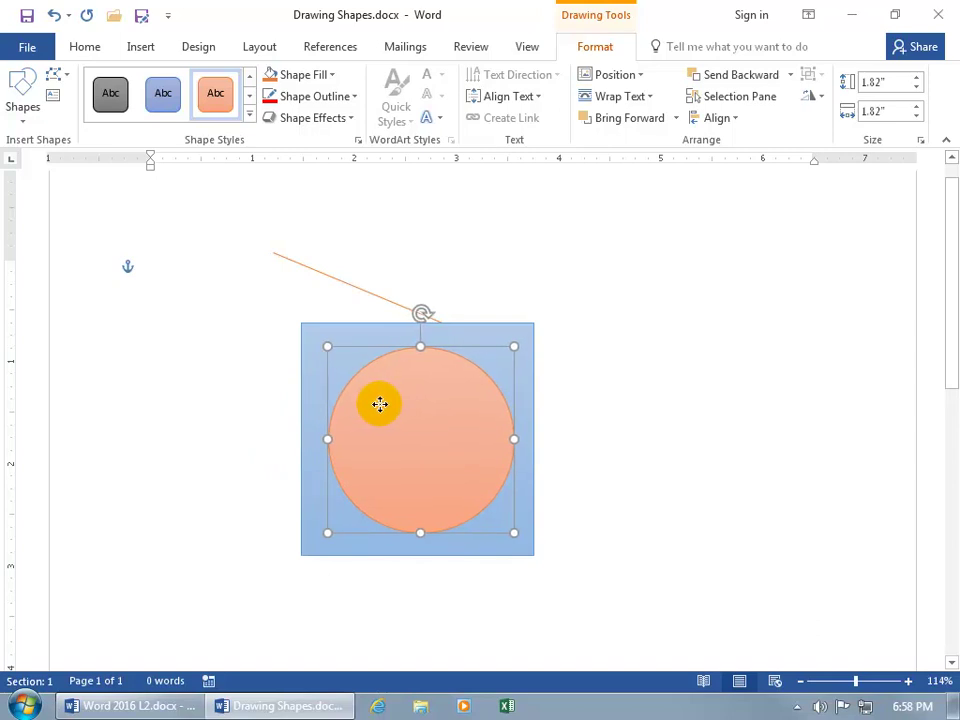
left_click(380, 404)
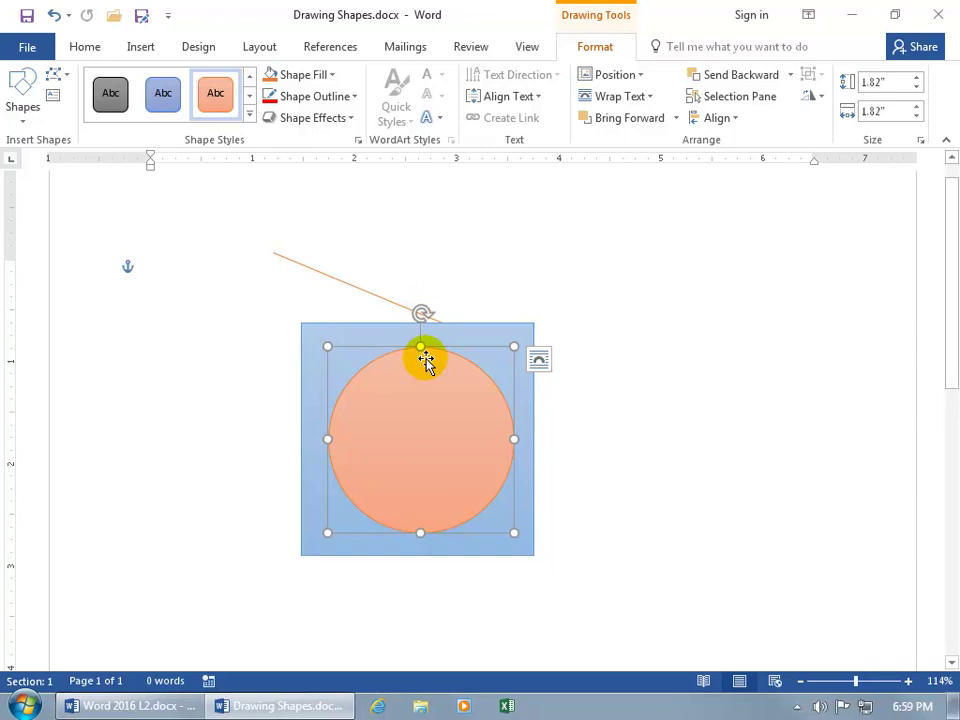
Add the text "Start Typing" inside the orange circle.
right_click(432, 416)
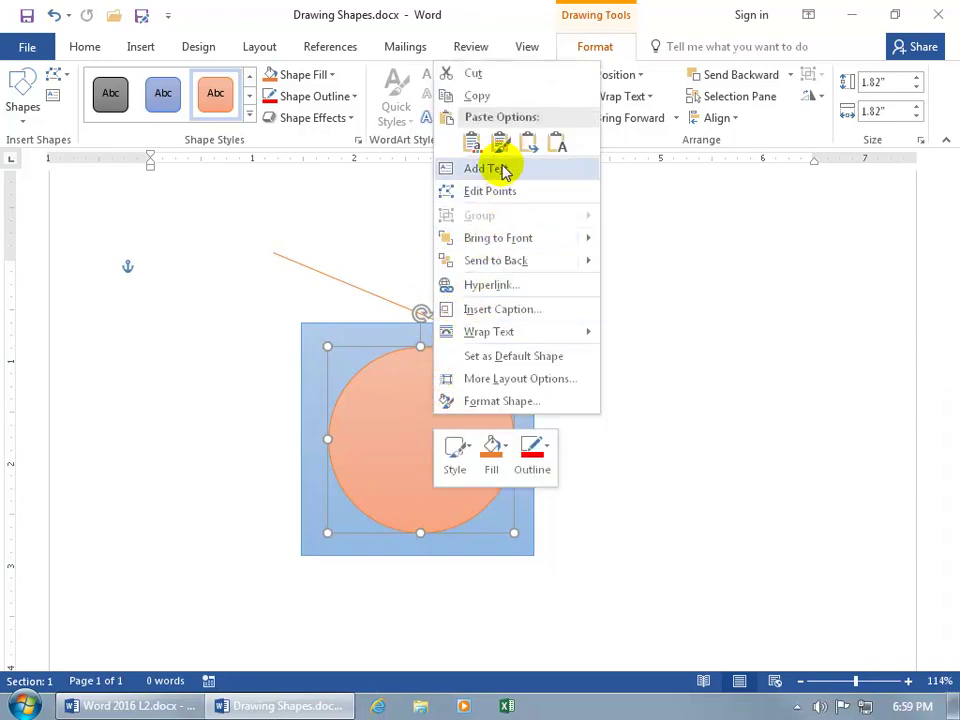
left_click(388, 400)
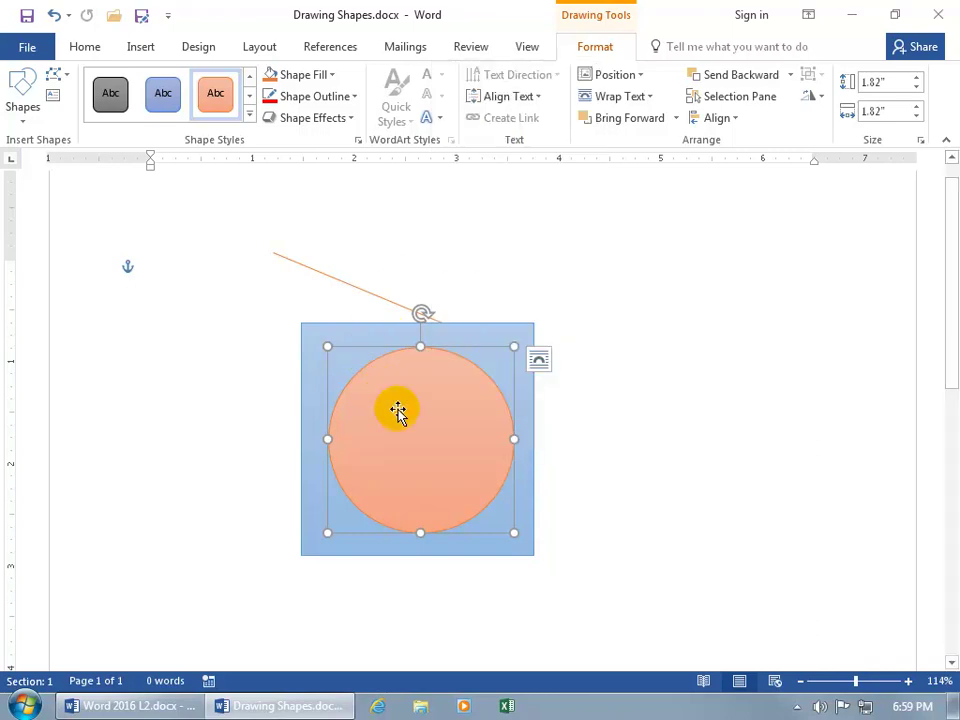
type("S")
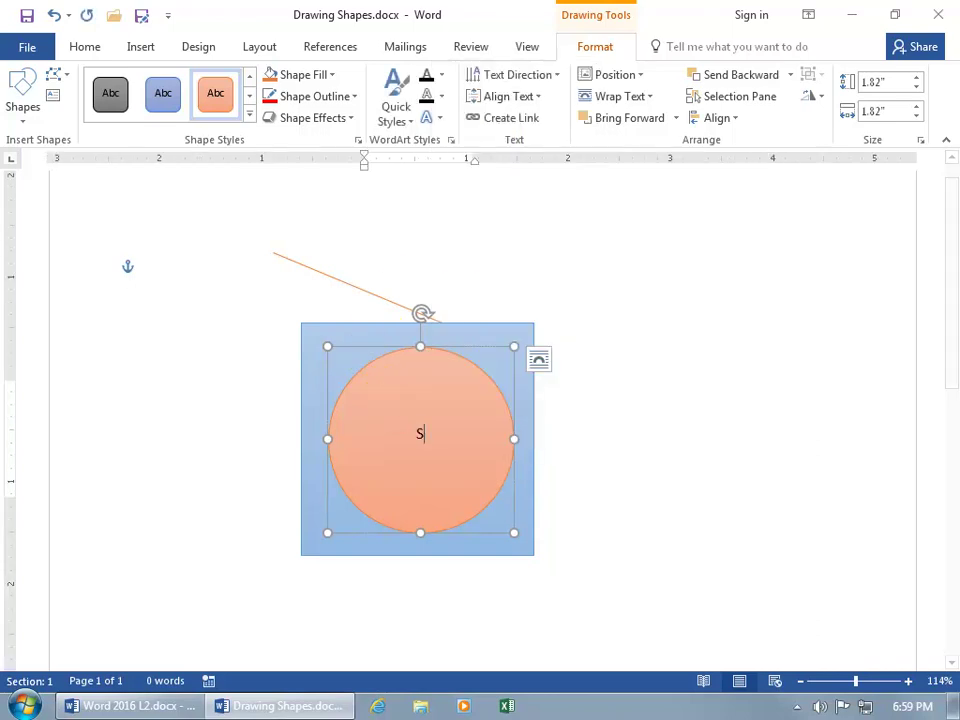
type("tart Typing")
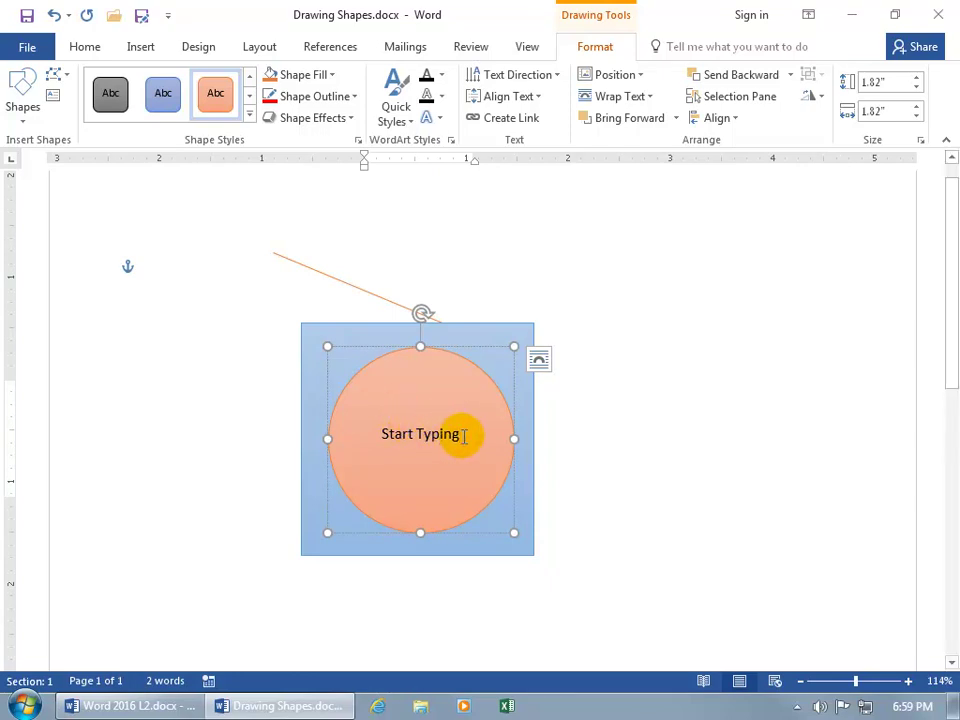
Set the font color of the "Start Typing" text in the circle to the standard purple.
left_click_drag(457, 434, 368, 441)
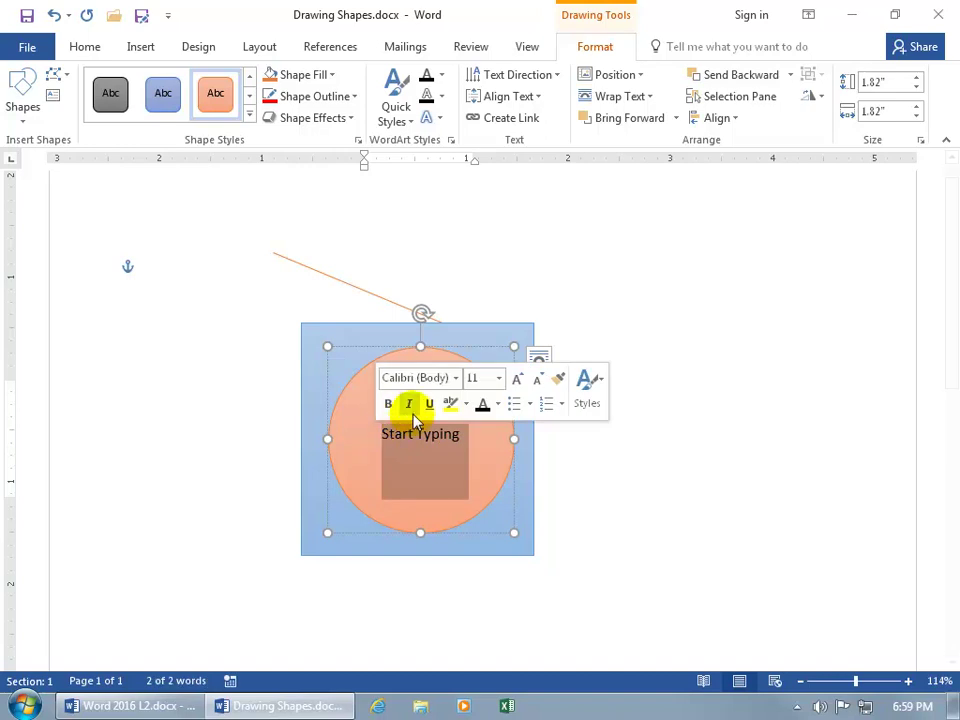
left_click(498, 405)
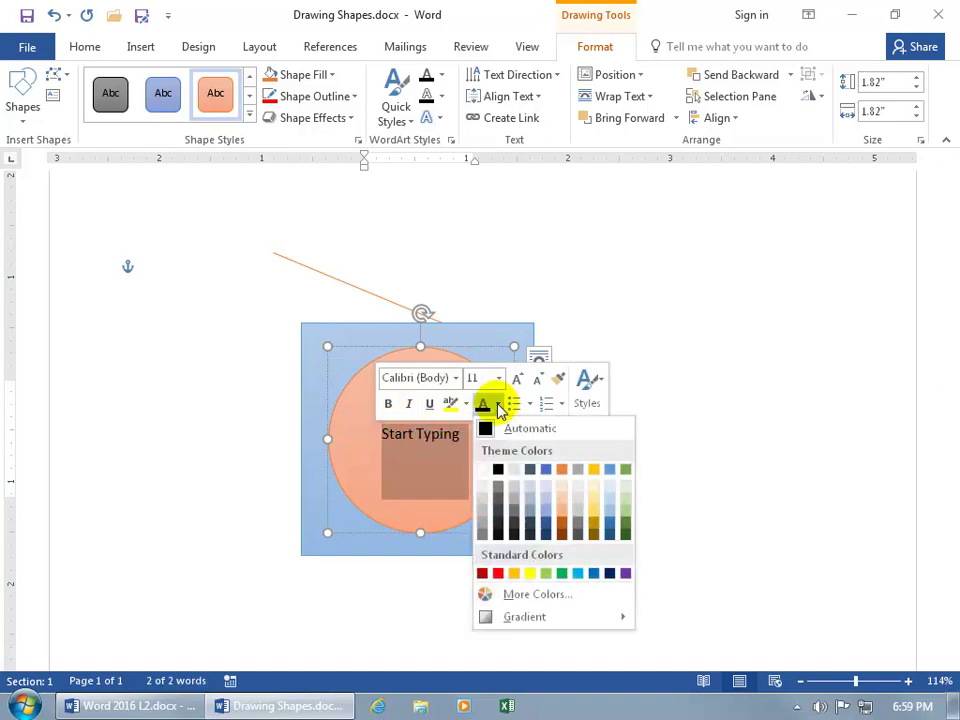
left_click(626, 575)
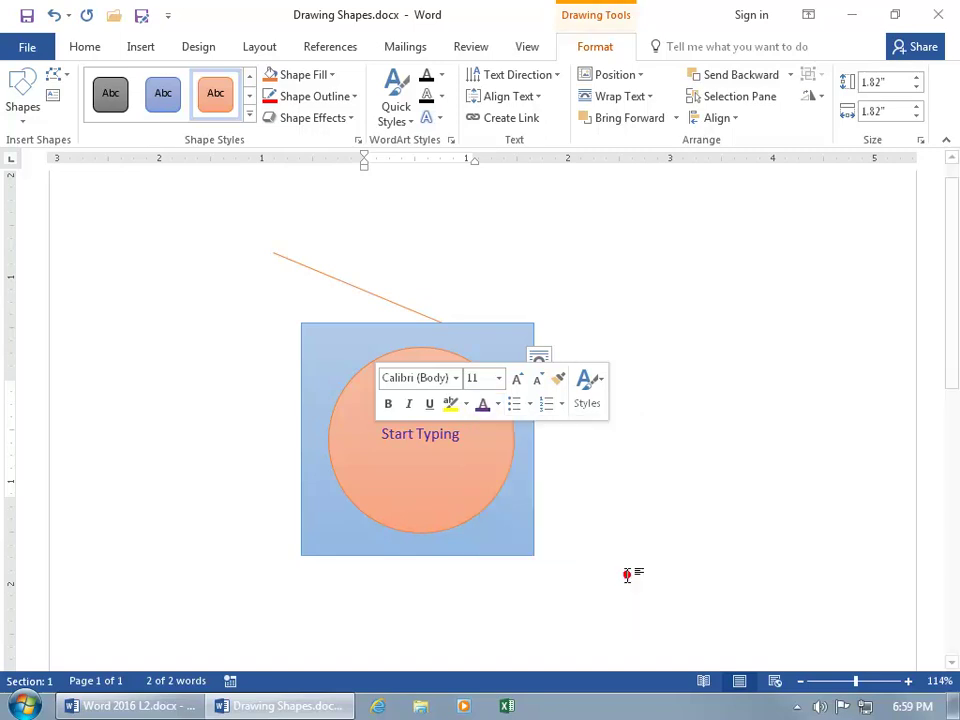
left_click(433, 465)
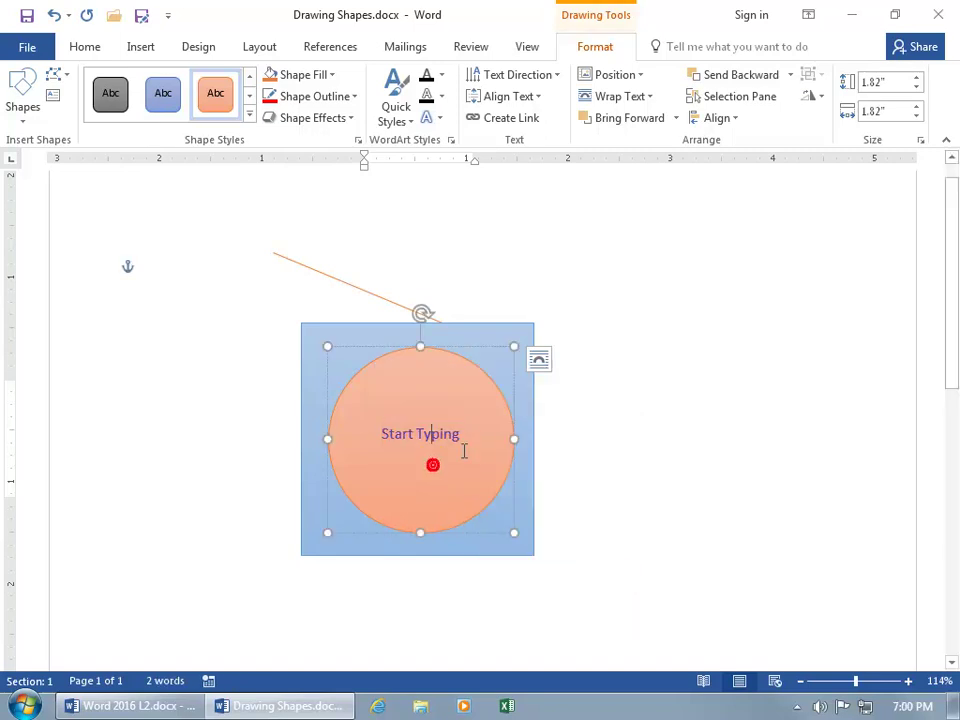
Examine the circle's text-wrapping layout options, leaving them as they are, and deselect the circle.
left_click(539, 362)
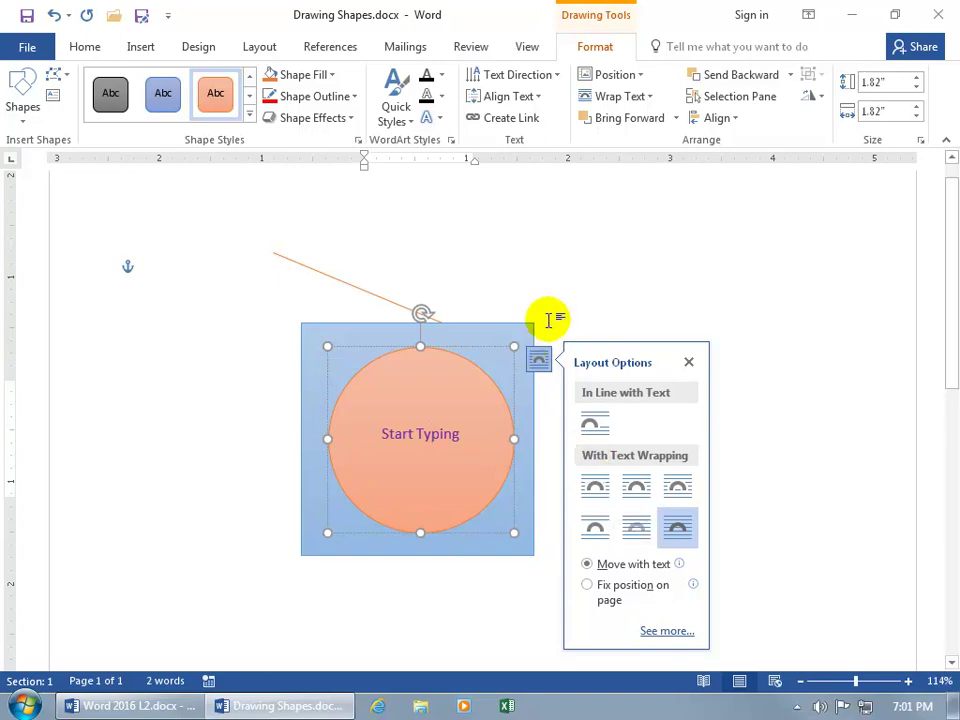
left_click(548, 320)
left_click(555, 324)
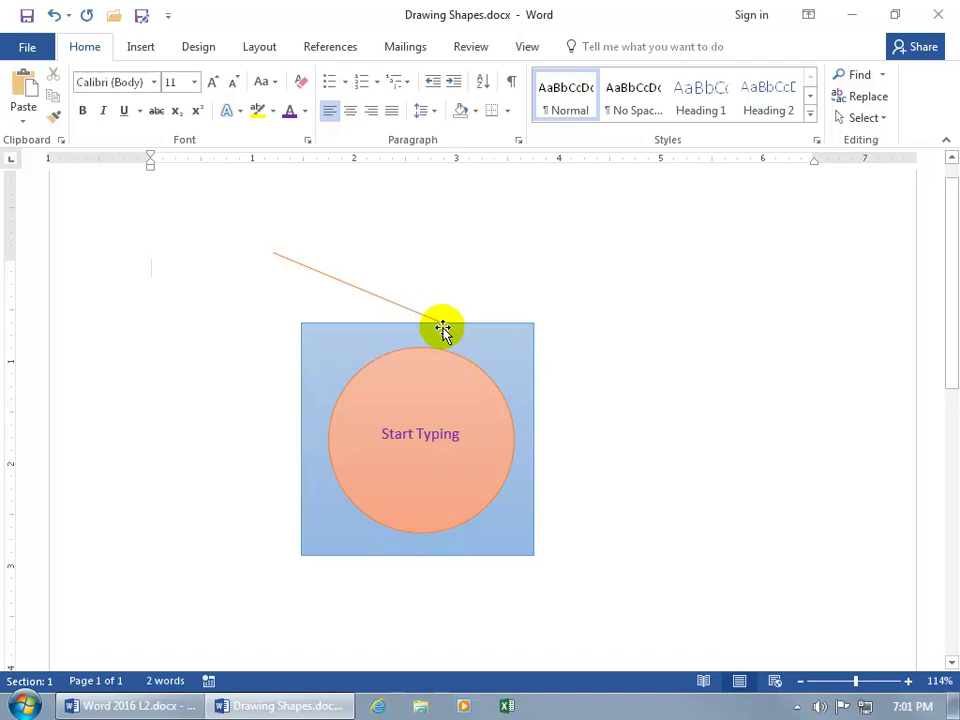
Move the line down so it starts within the circle's area and extends past the square's right edge.
left_click_drag(424, 317, 451, 332)
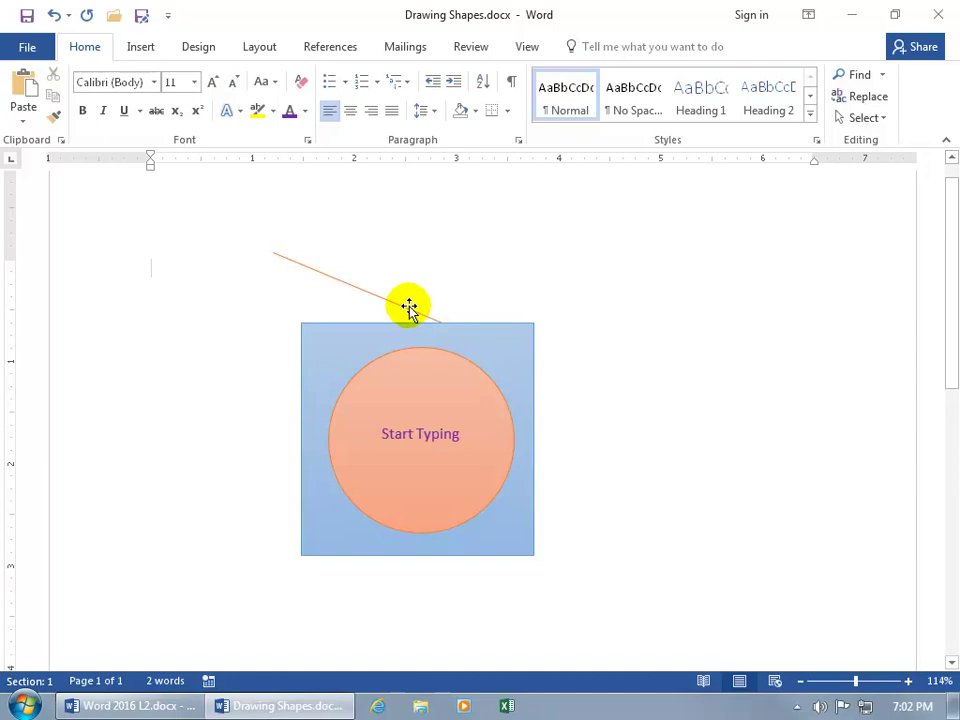
mouse_move(409, 309)
left_mouse_down()
mouse_move(484, 349)
mouse_move(519, 394)
mouse_move(527, 444)
left_mouse_up()
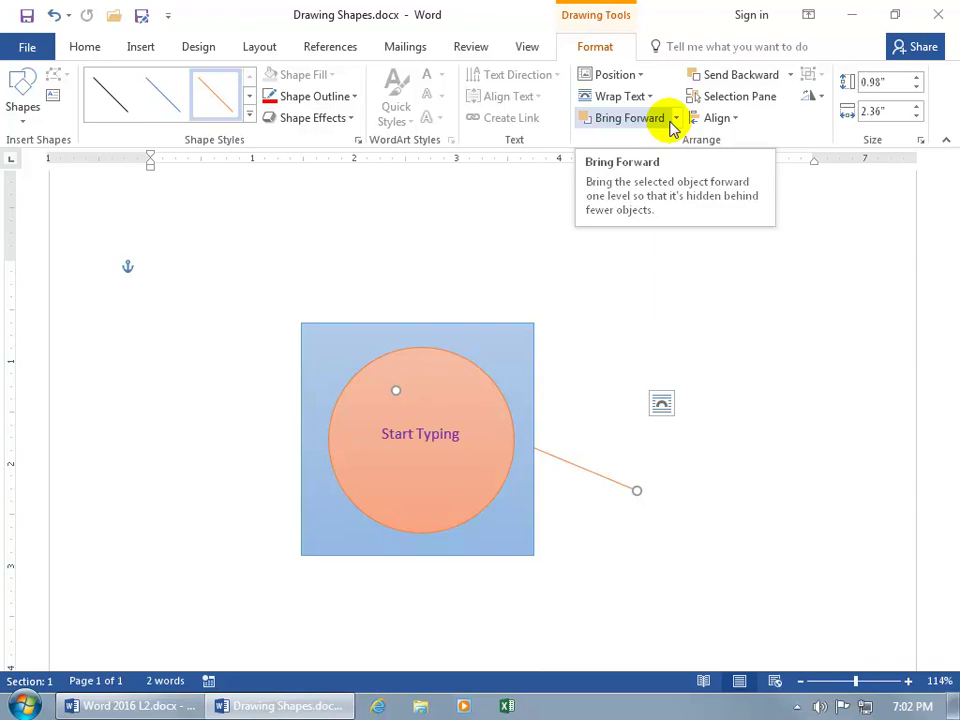
Bring the line forward one level in the stacking order.
left_click(676, 120)
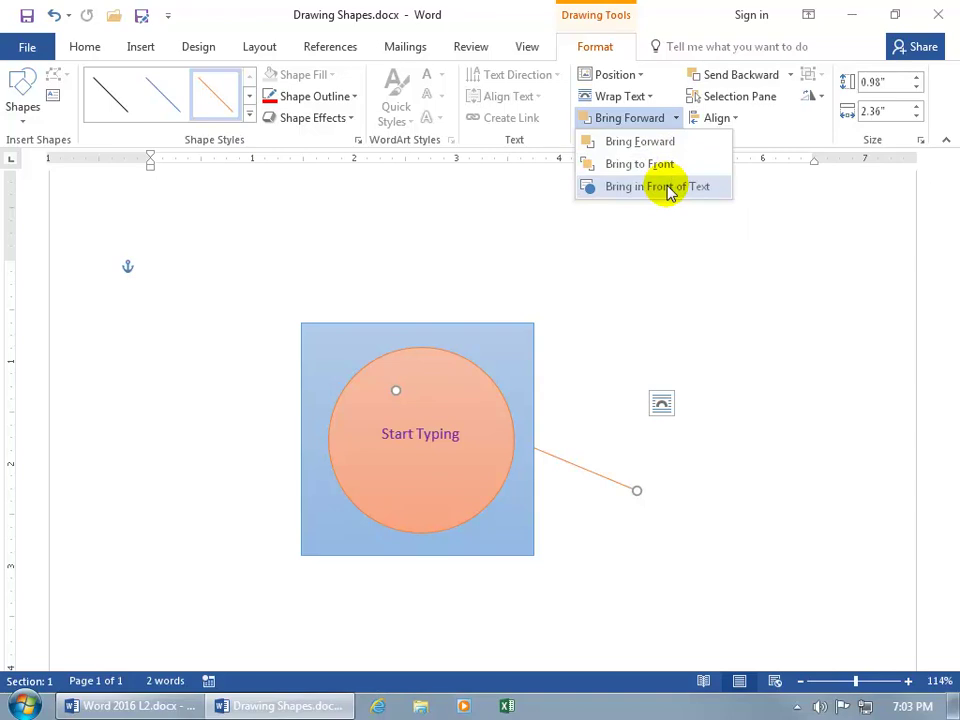
left_click(661, 403)
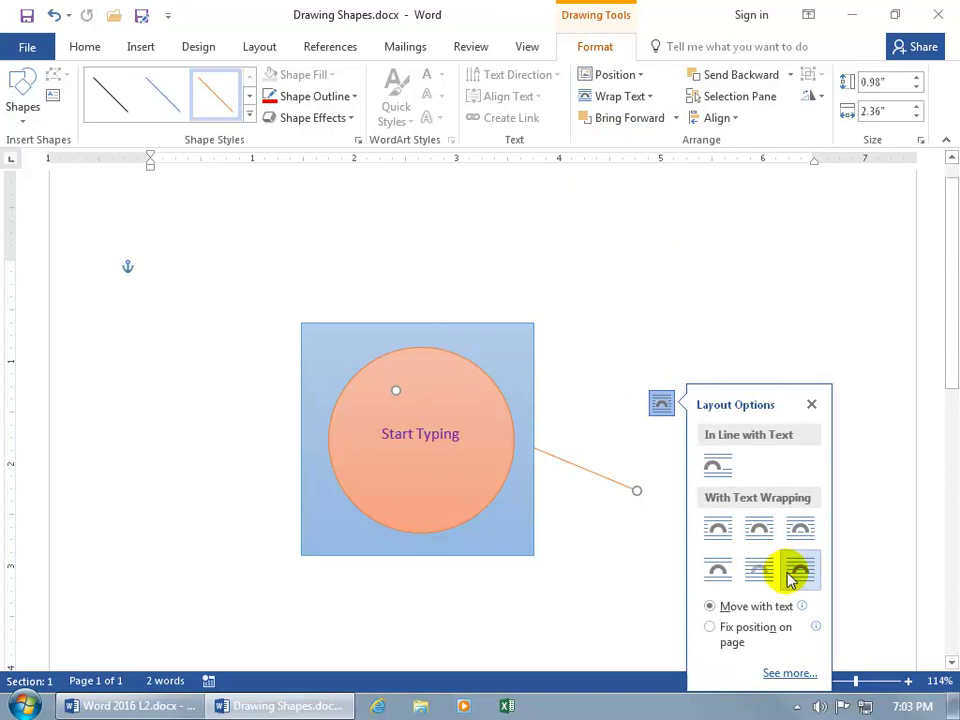
left_click(675, 119)
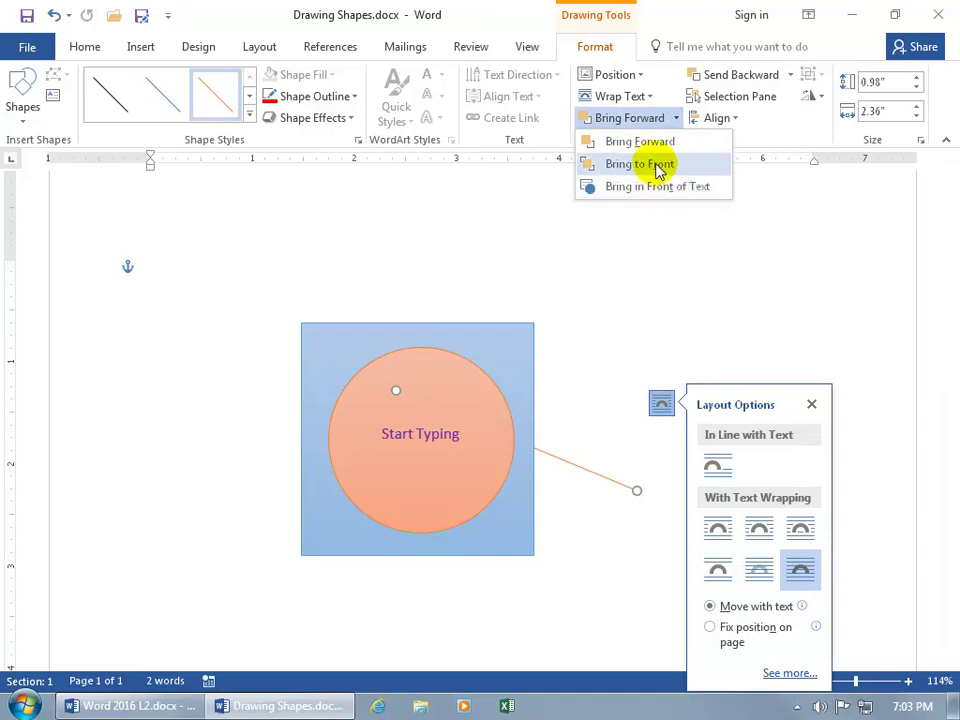
left_click(654, 140)
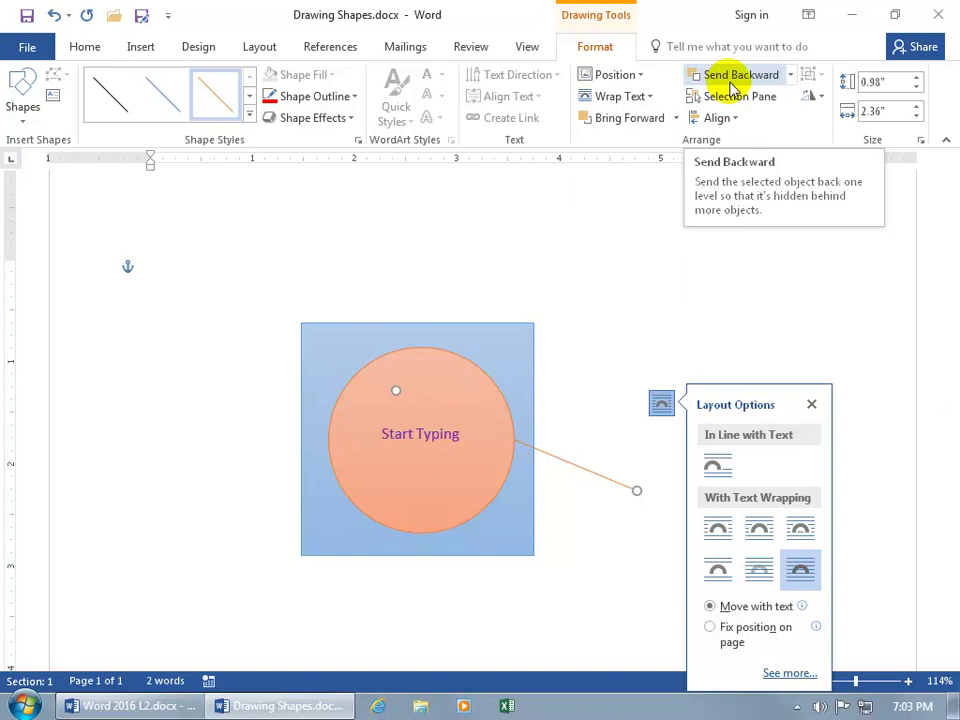
Send the line backward one level, and bring it to the front of all shapes.
left_click(791, 78)
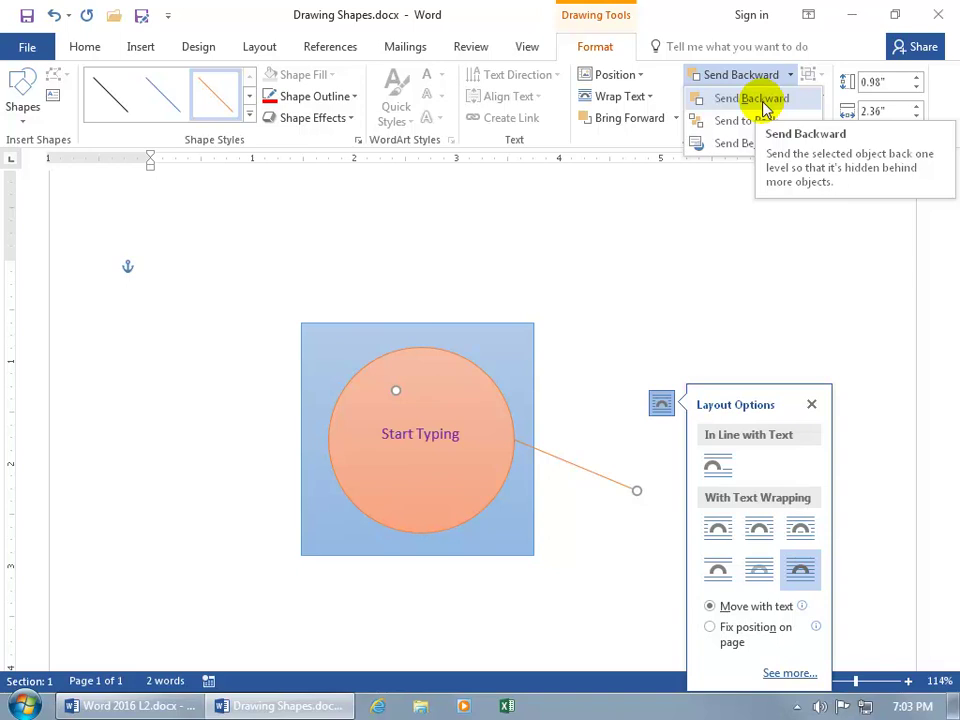
left_click(763, 100)
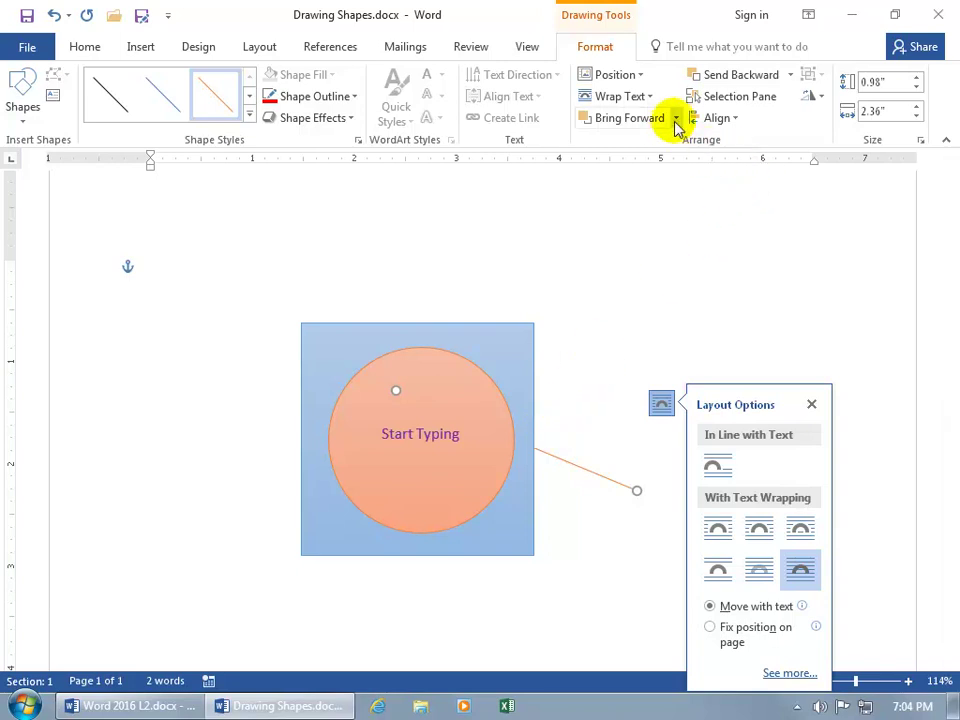
left_click(676, 118)
left_click(674, 161)
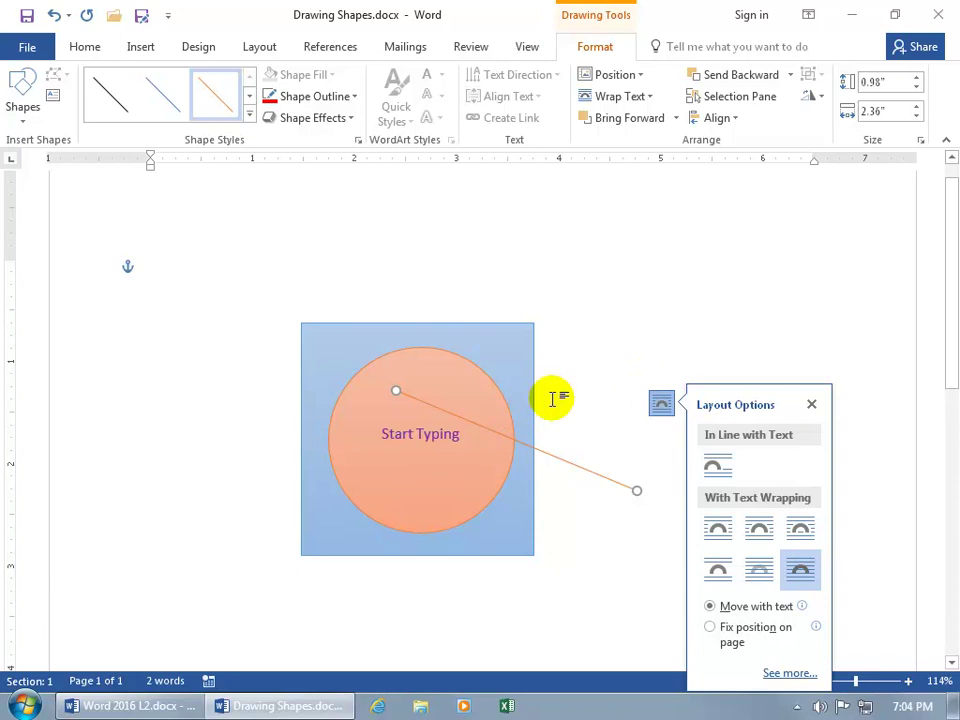
Send the orange circle to the back, behind the square and the line, and deselect it.
left_click(487, 378)
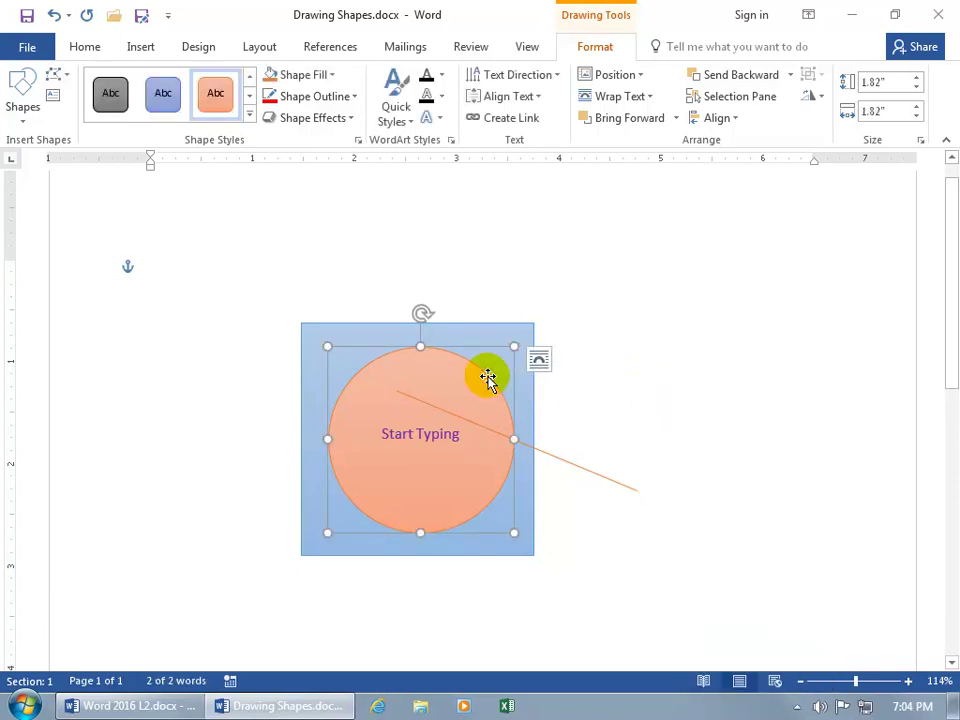
right_click(488, 379)
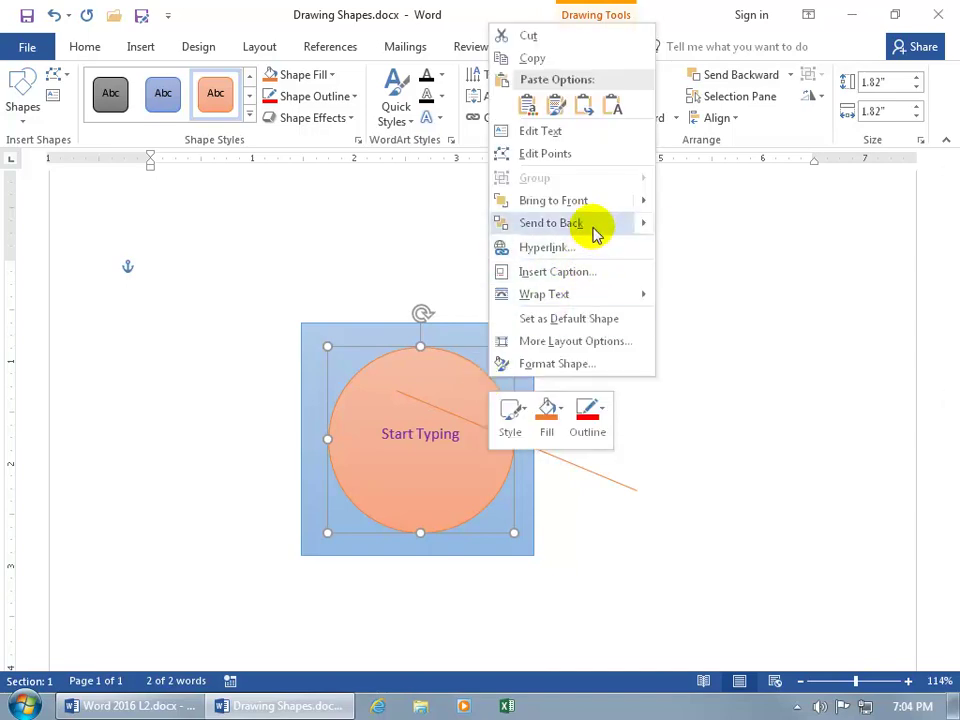
mouse_move(596, 232)
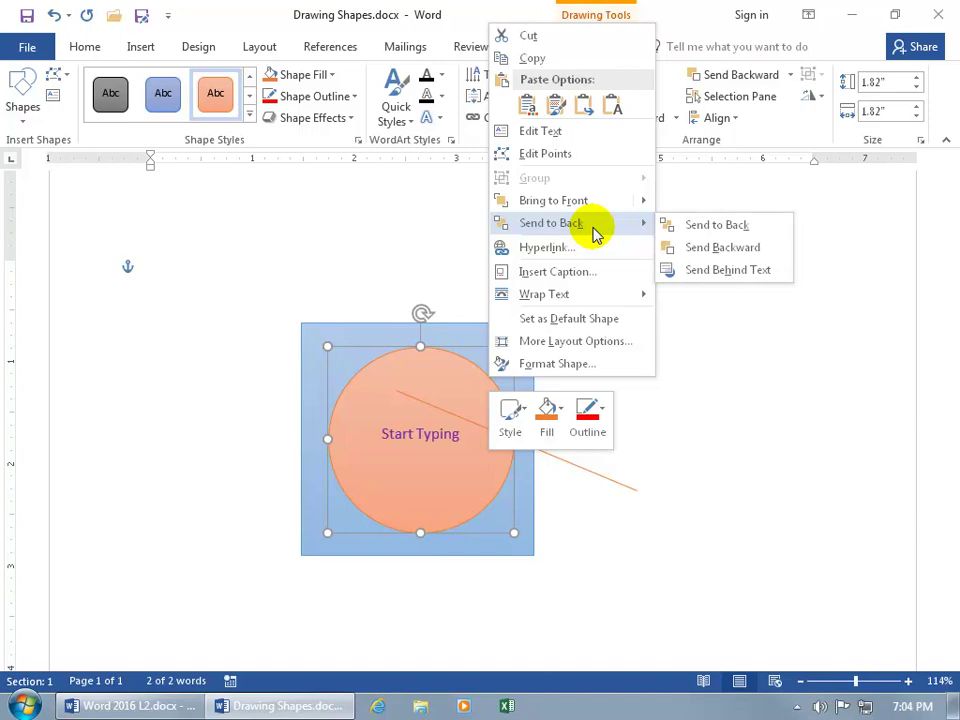
left_click(681, 228)
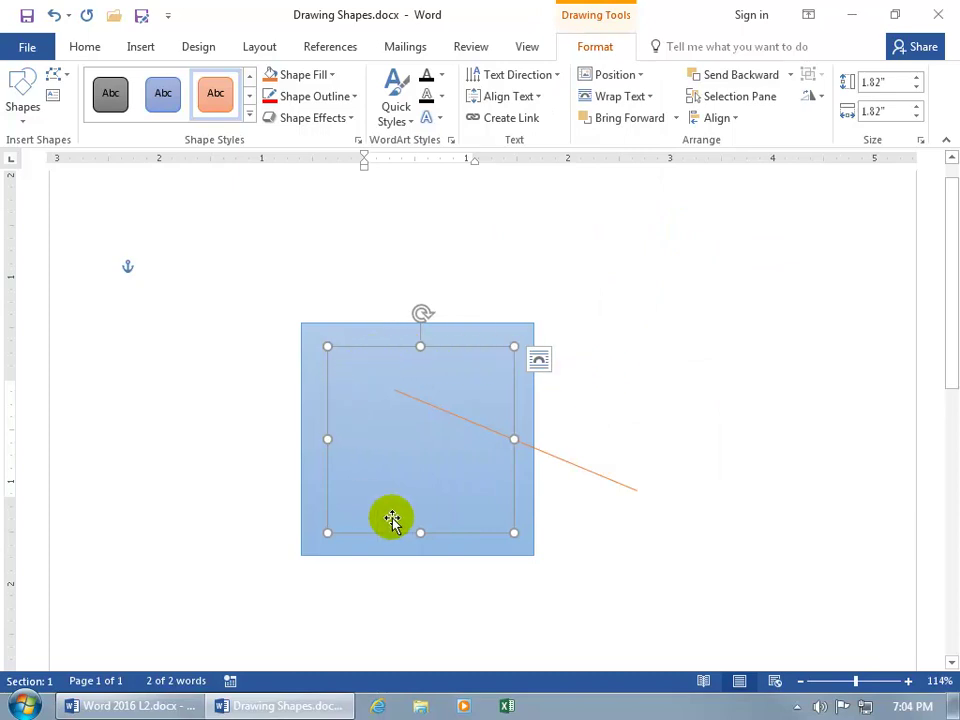
left_click(602, 410)
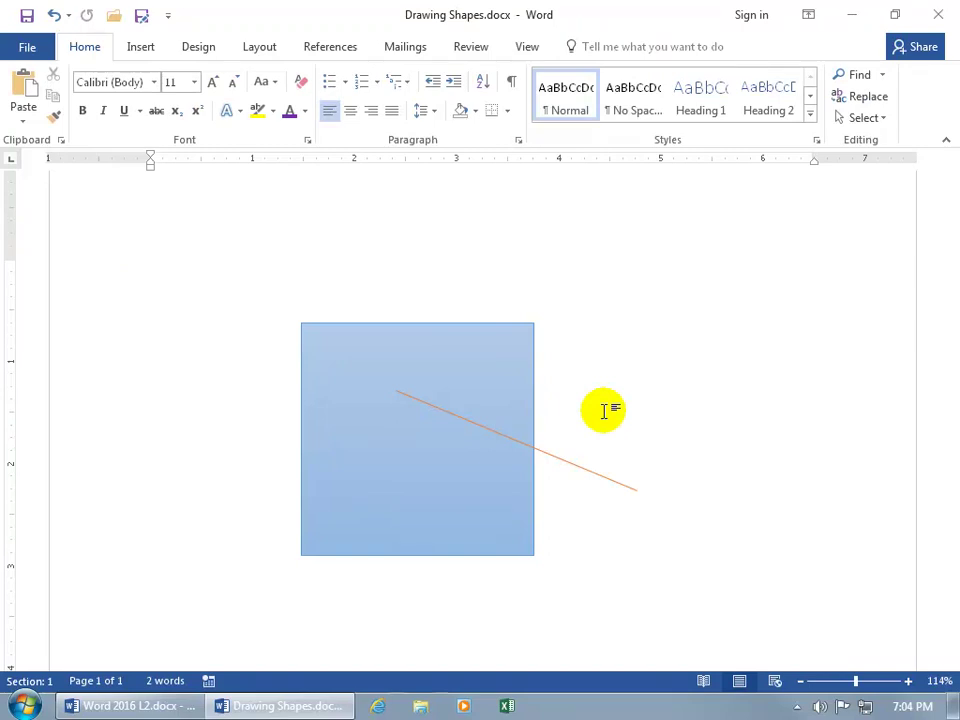
Move the blue square to the right of the circle, and move it back so it fully covers the circle.
left_click_drag(525, 356, 746, 351)
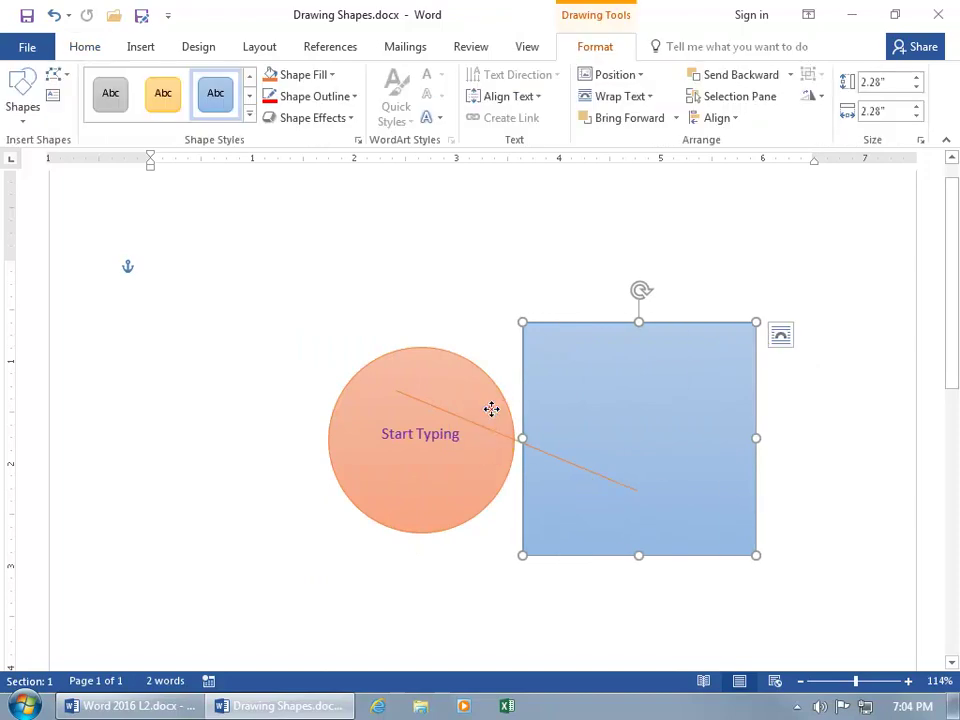
left_click(491, 411)
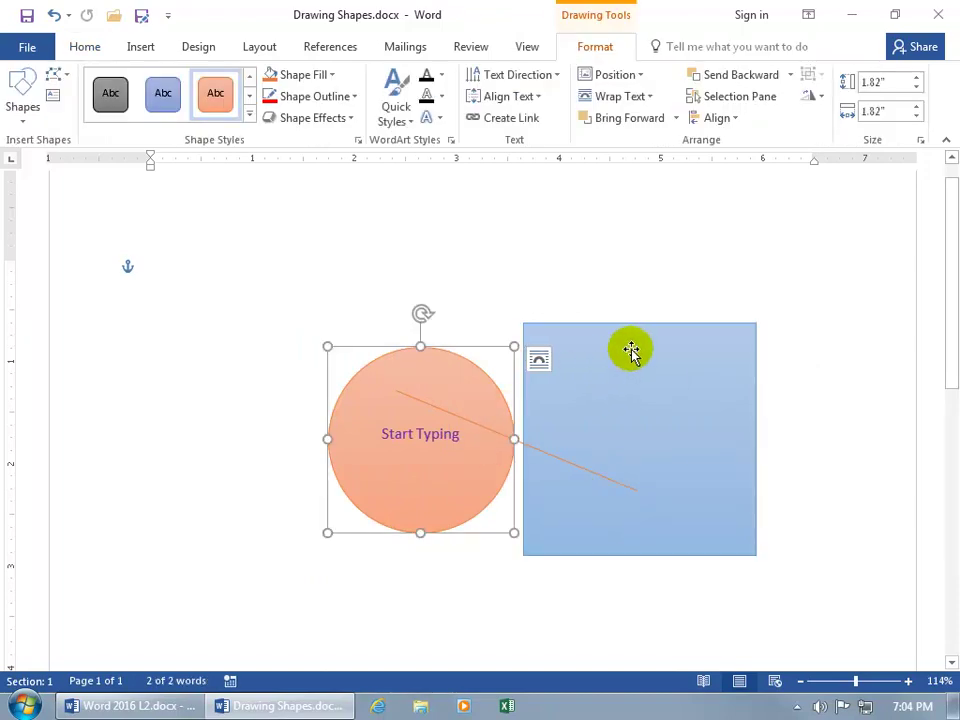
left_click_drag(630, 351, 422, 351)
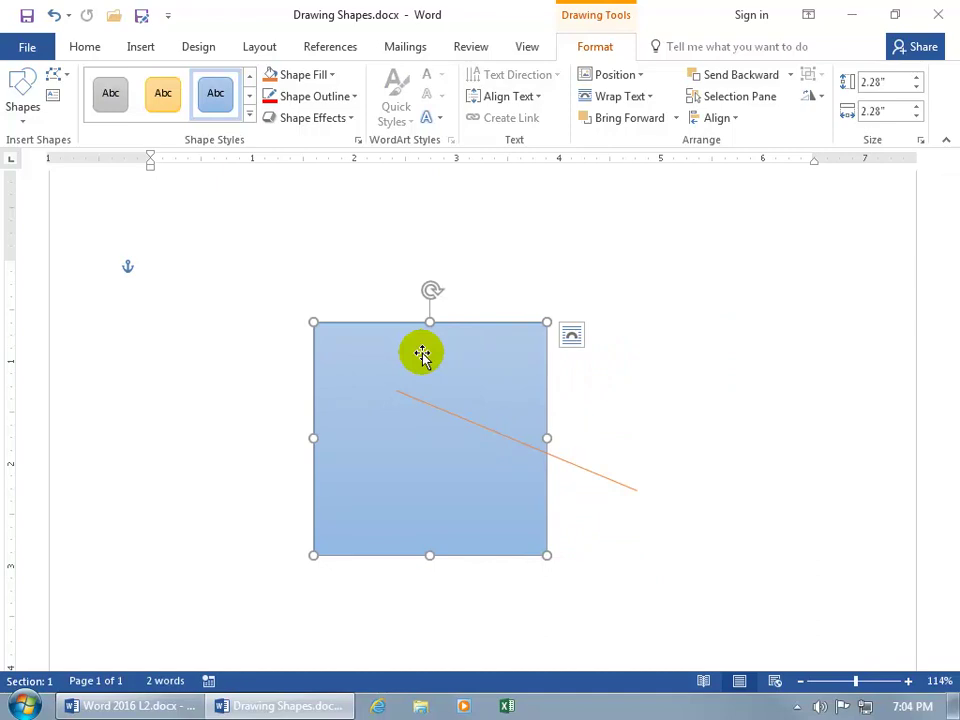
left_click(417, 353)
key("Left")
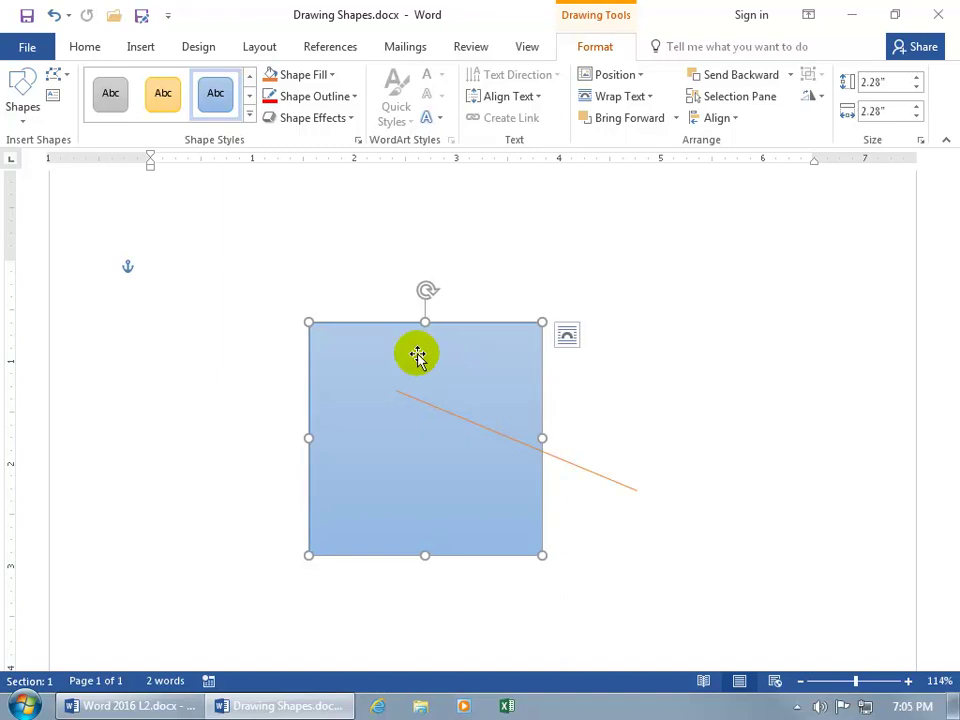
Examine the square's horizontal and vertical position settings in the Layout dialog and cancel it.
left_click(636, 83)
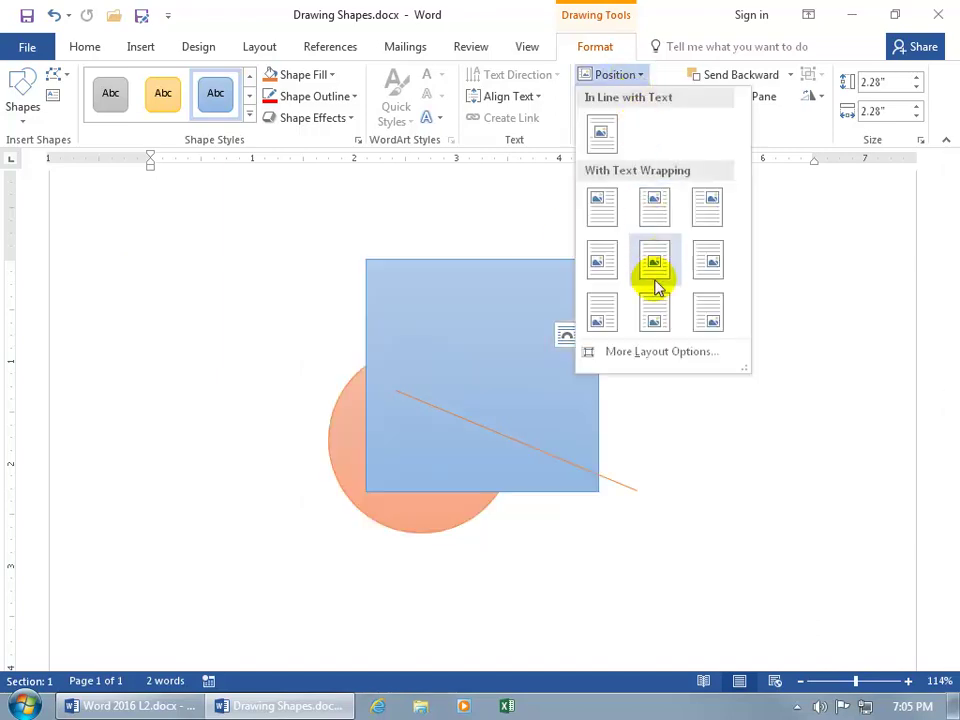
left_click(657, 355)
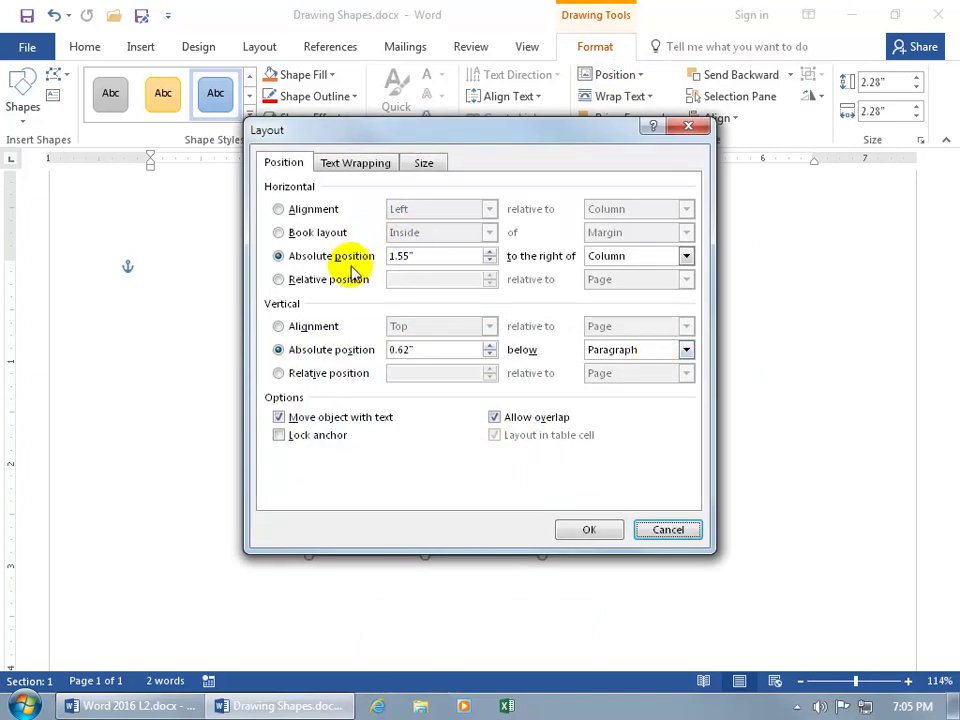
double_click(395, 256)
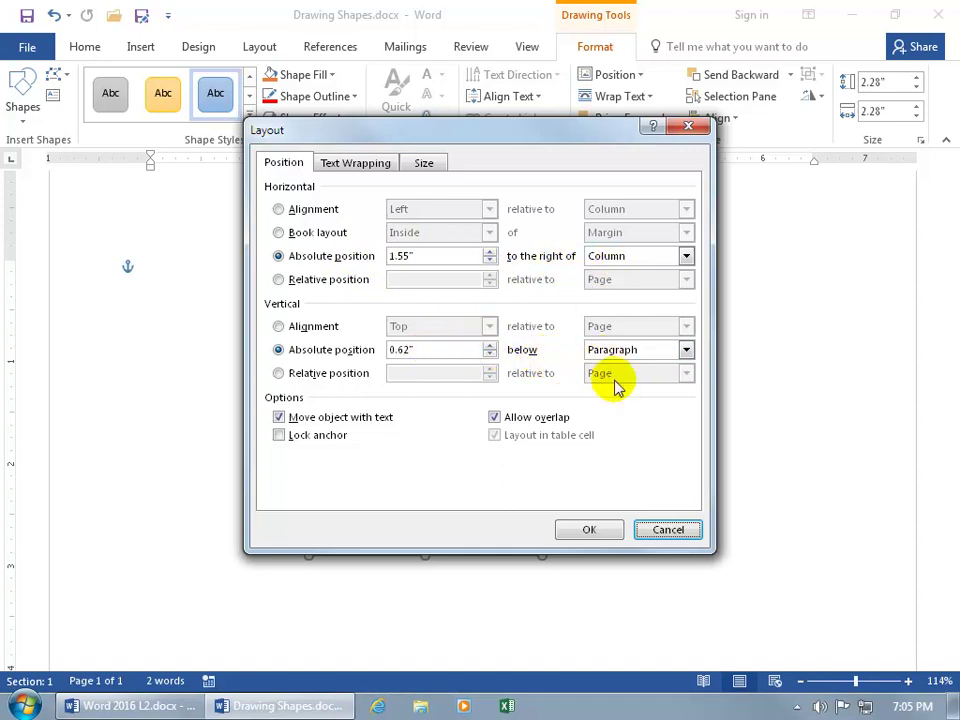
left_click(661, 531)
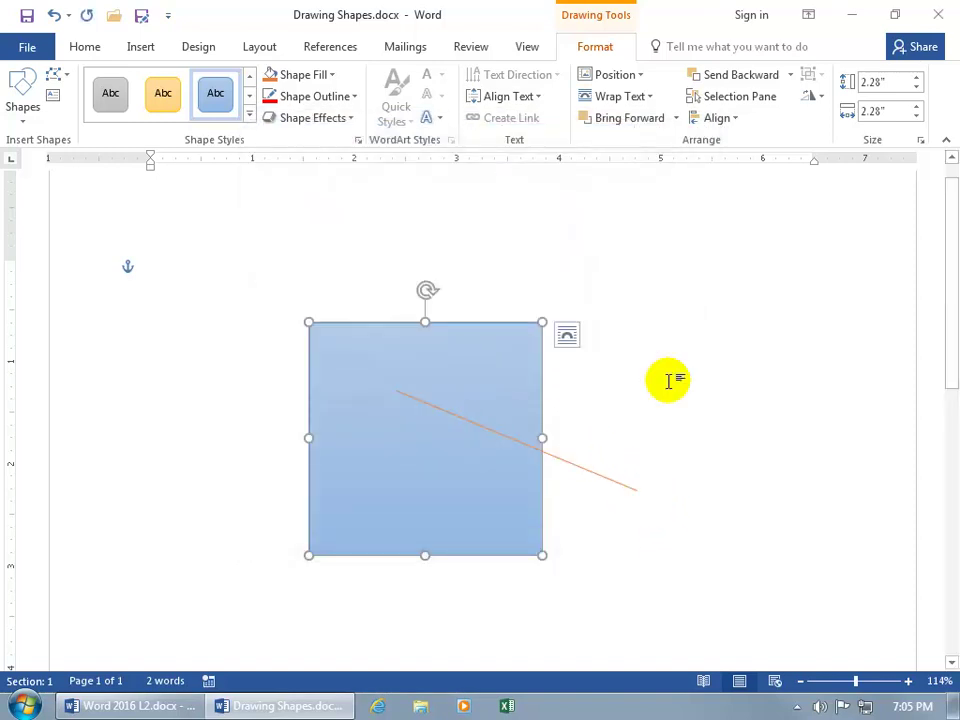
Select the line and cycle the selection to the circle hidden behind the square.
left_click(429, 392)
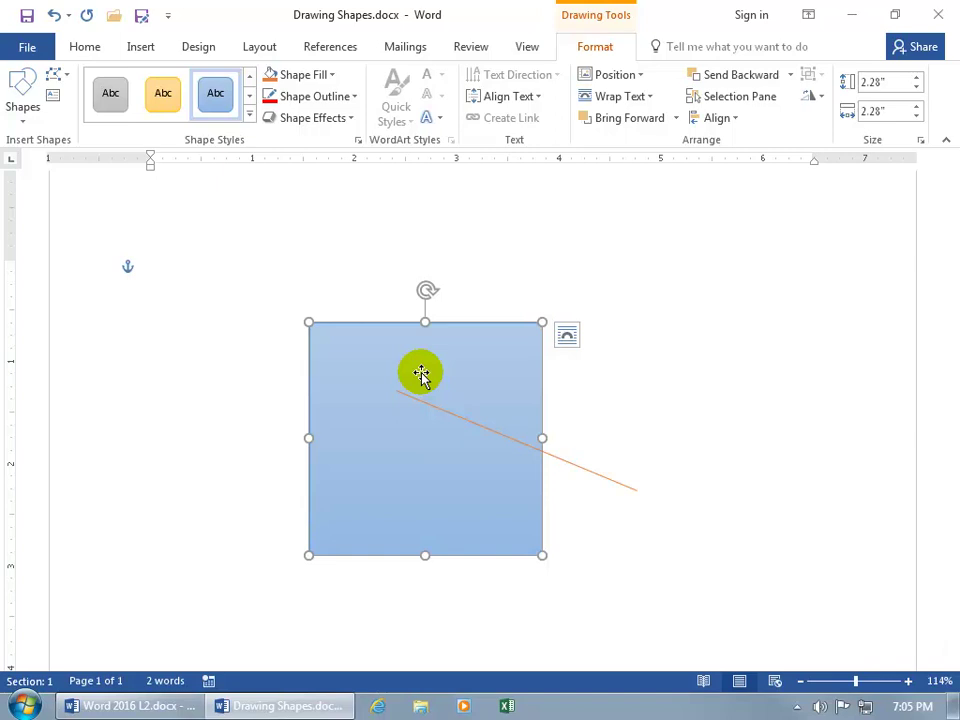
left_click(421, 374)
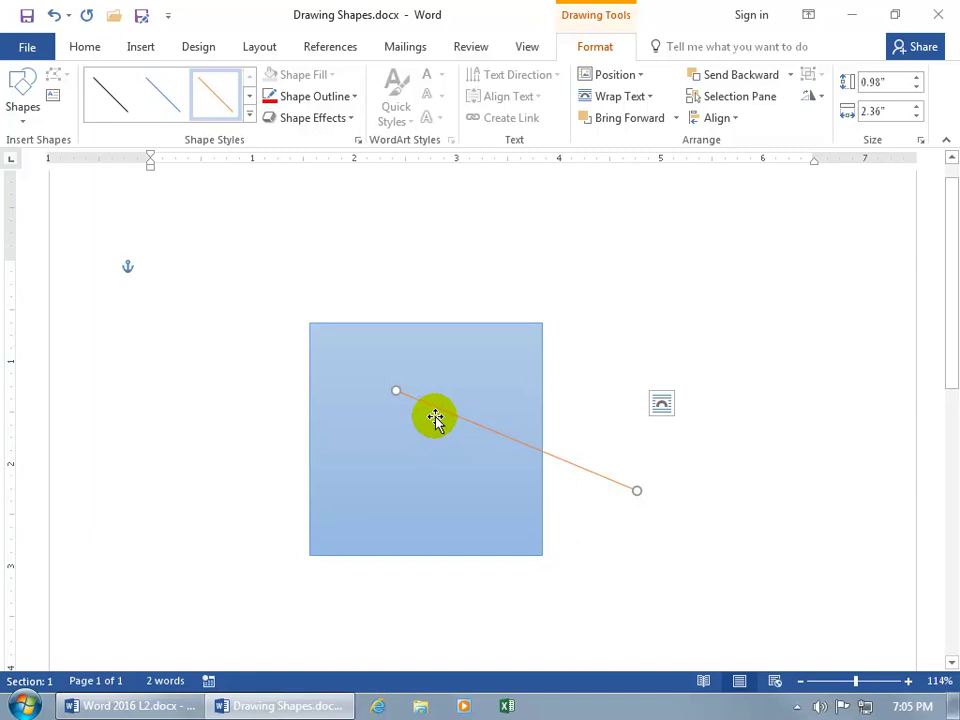
key("Tab")
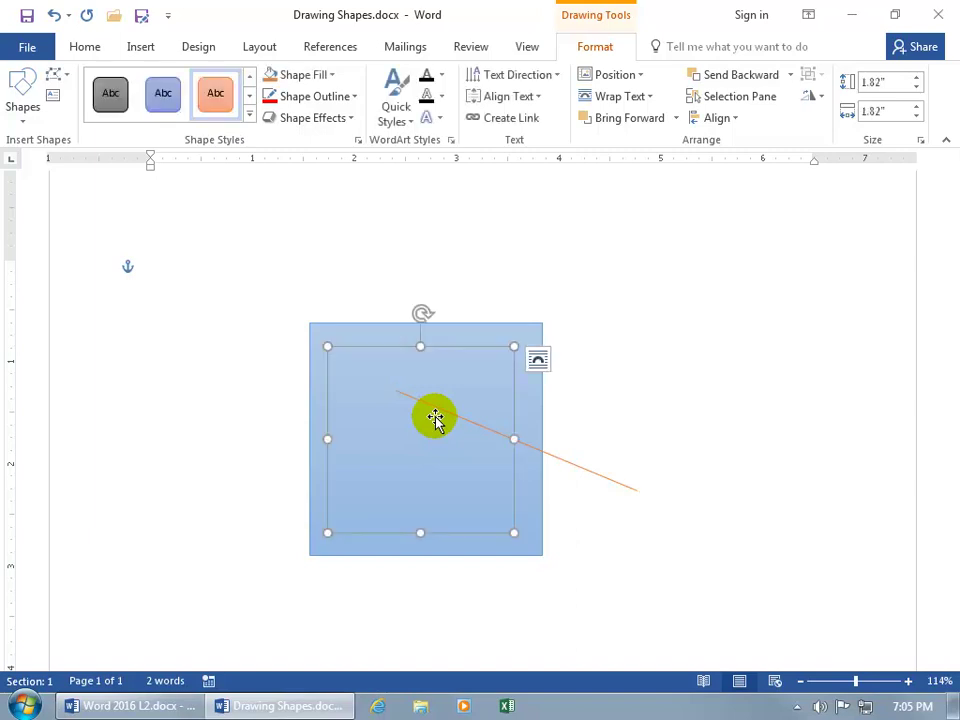
Cycle the selection repeatedly through the overlapping line, square and circle, ending on the circle hidden behind the square.
key("Tab")
key("Tab")
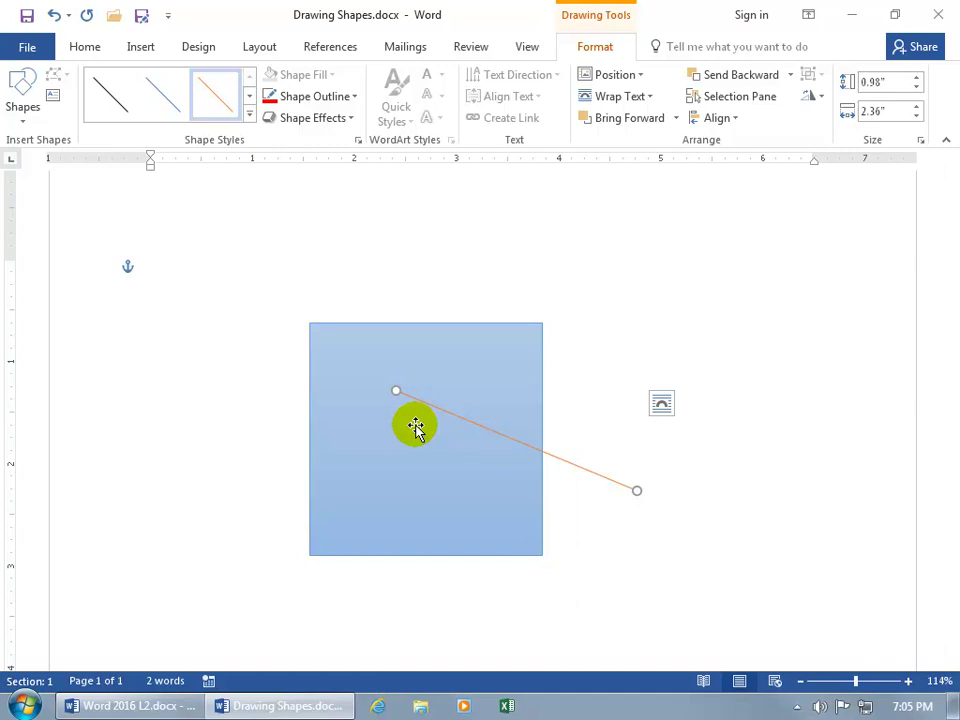
left_click(415, 427)
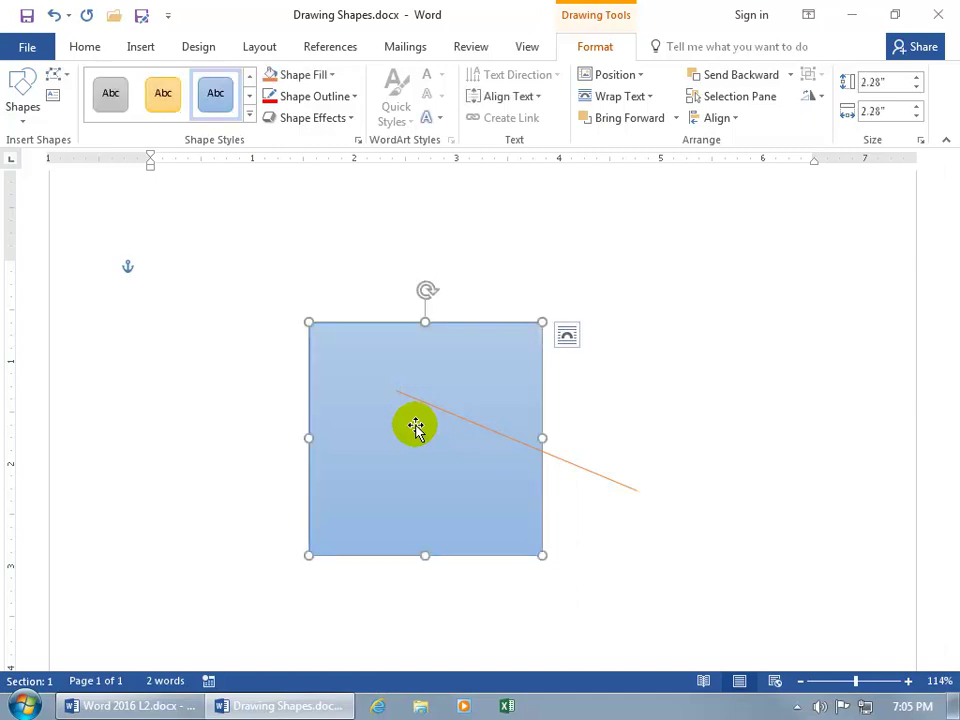
left_click(415, 427)
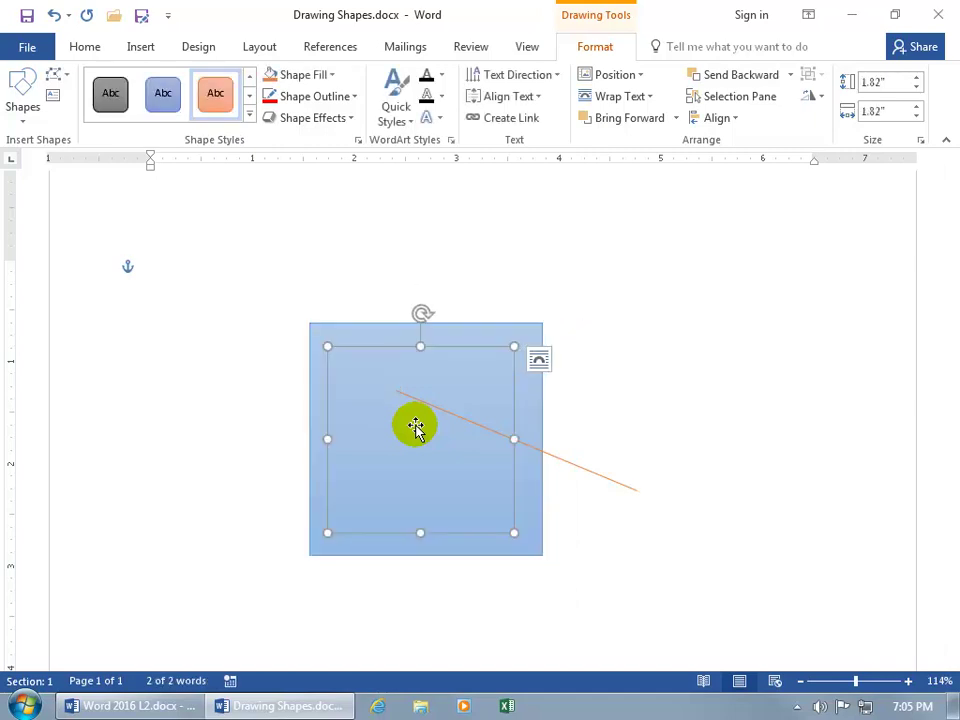
left_click(415, 427)
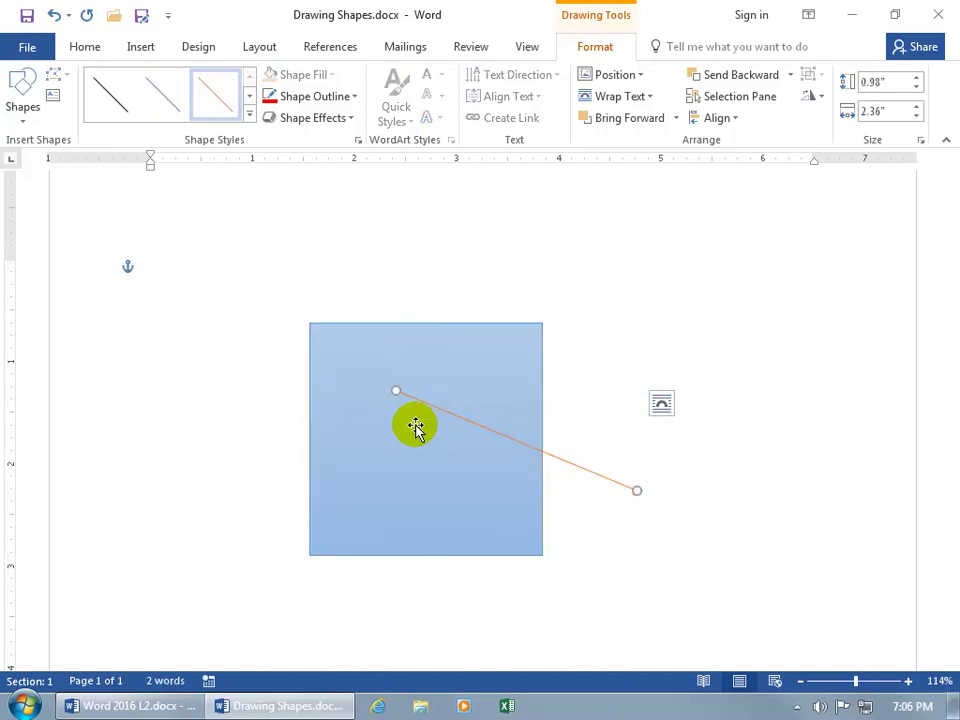
left_click(415, 427)
left_click(415, 427)
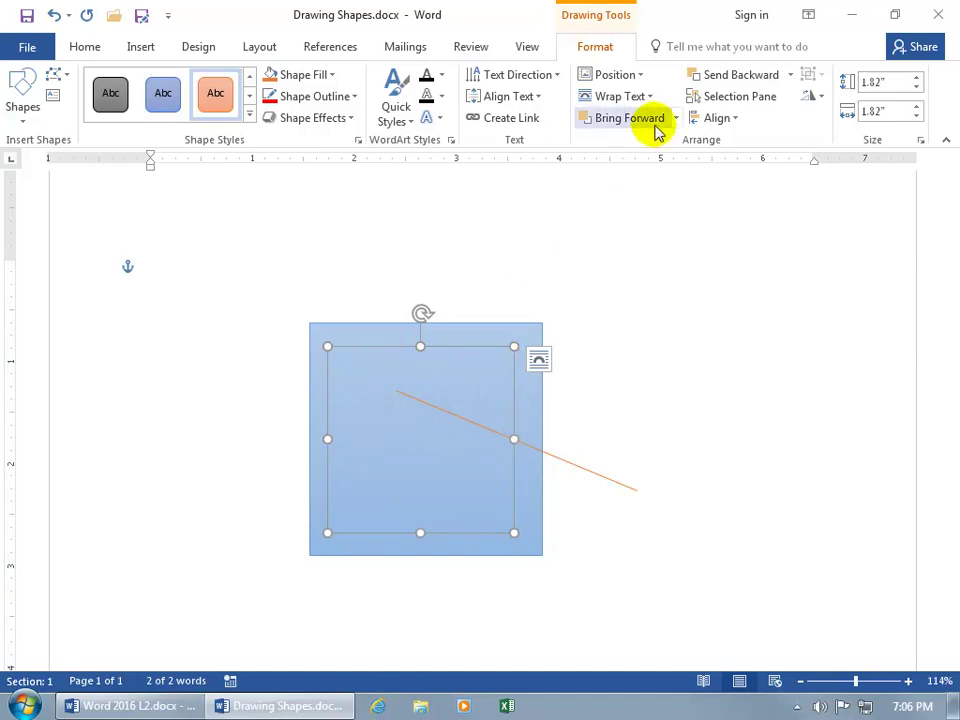
Bring the hidden circle forward one level in front of the square, and undo that change.
left_click(657, 129)
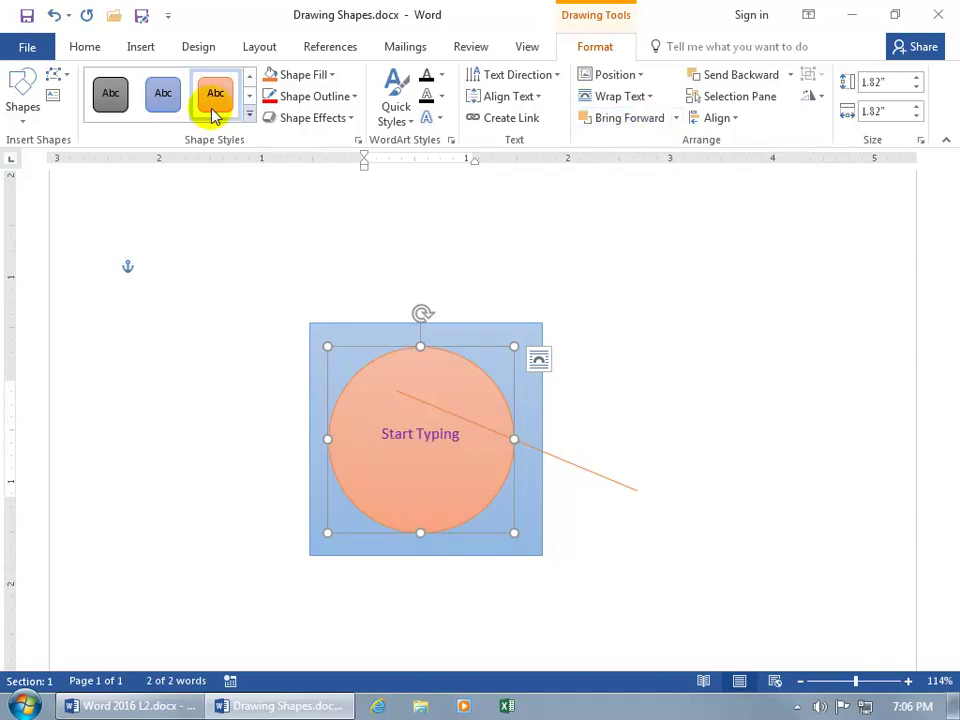
left_click(53, 17)
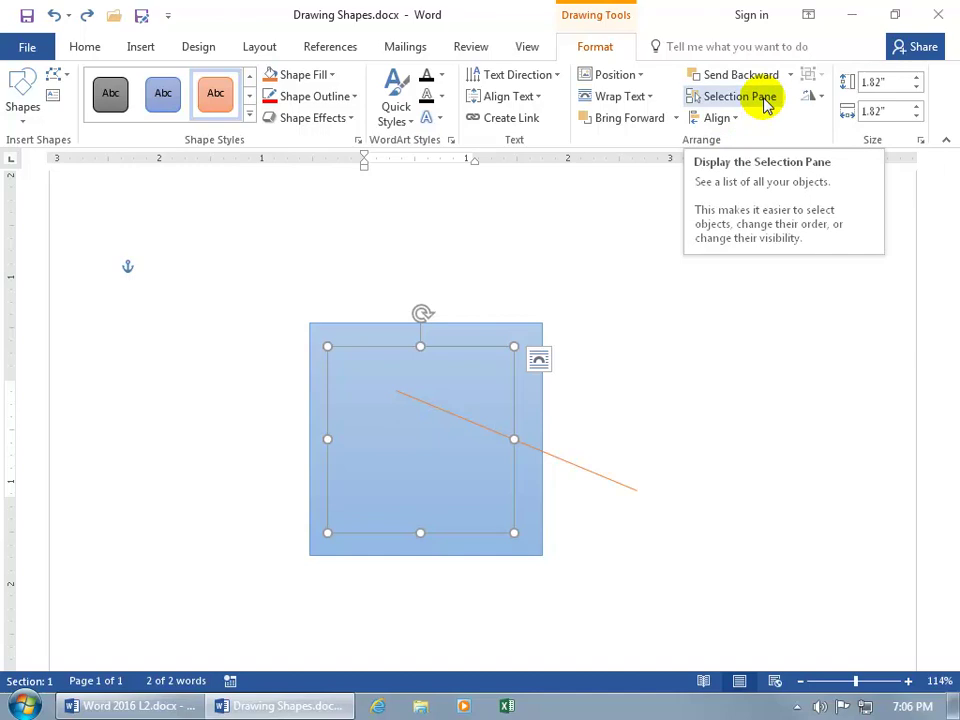
Display the Selection Pane and hide Rectangle 2, keeping Oval 3 selected.
left_click(764, 103)
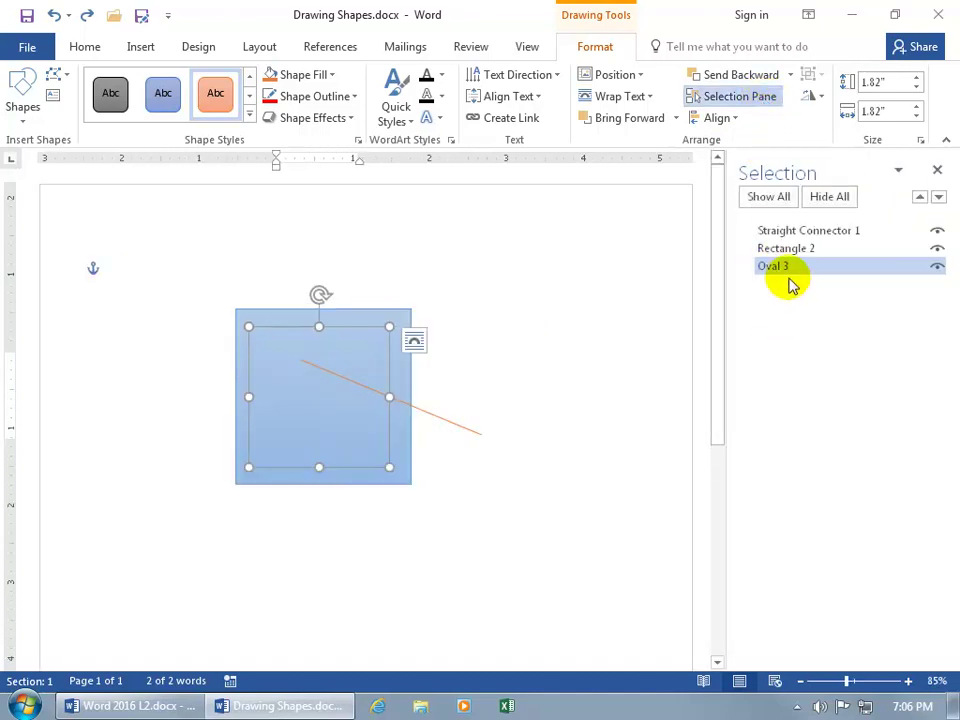
left_click(806, 250, "ctrl")
left_click(818, 233, "ctrl")
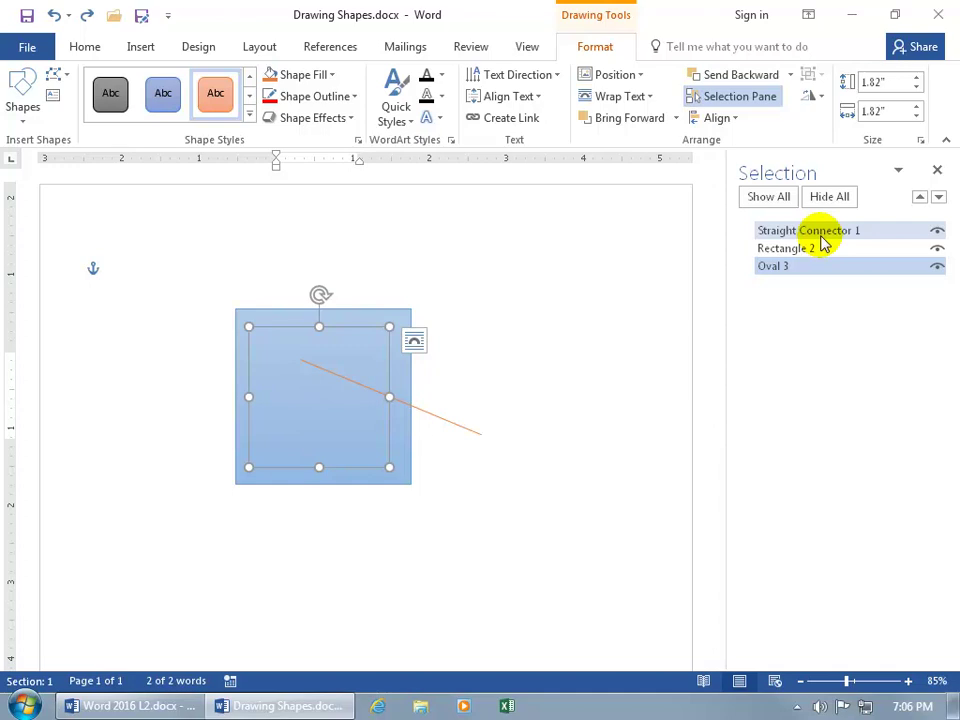
left_click(937, 250)
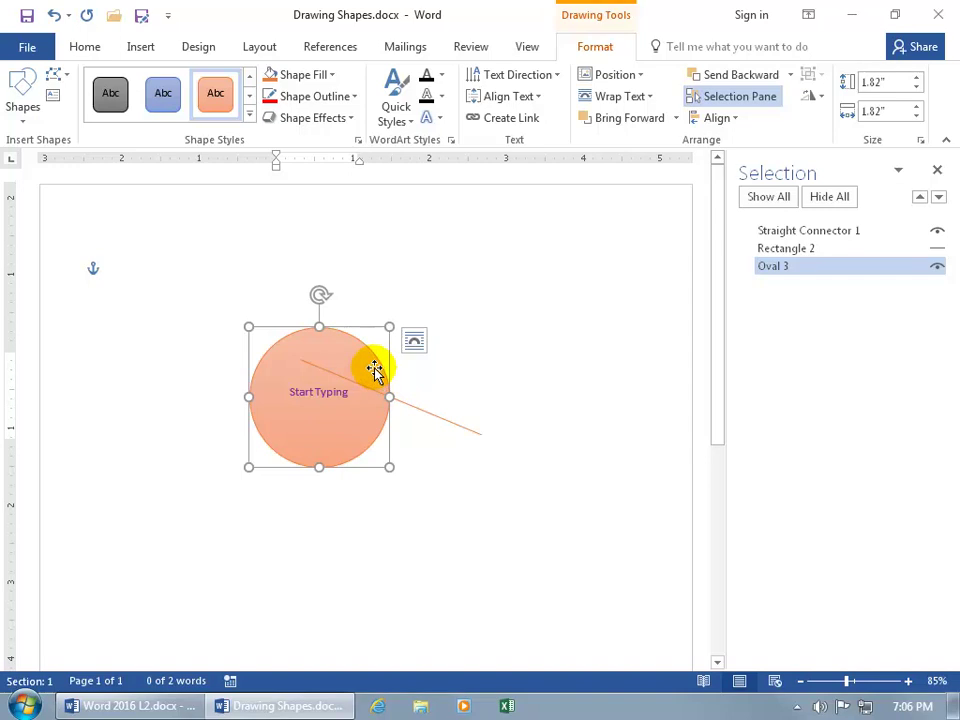
Apply the light gold gradient theme style with a gold outline to the circle, and make Rectangle 2 visible again.
left_click(249, 116)
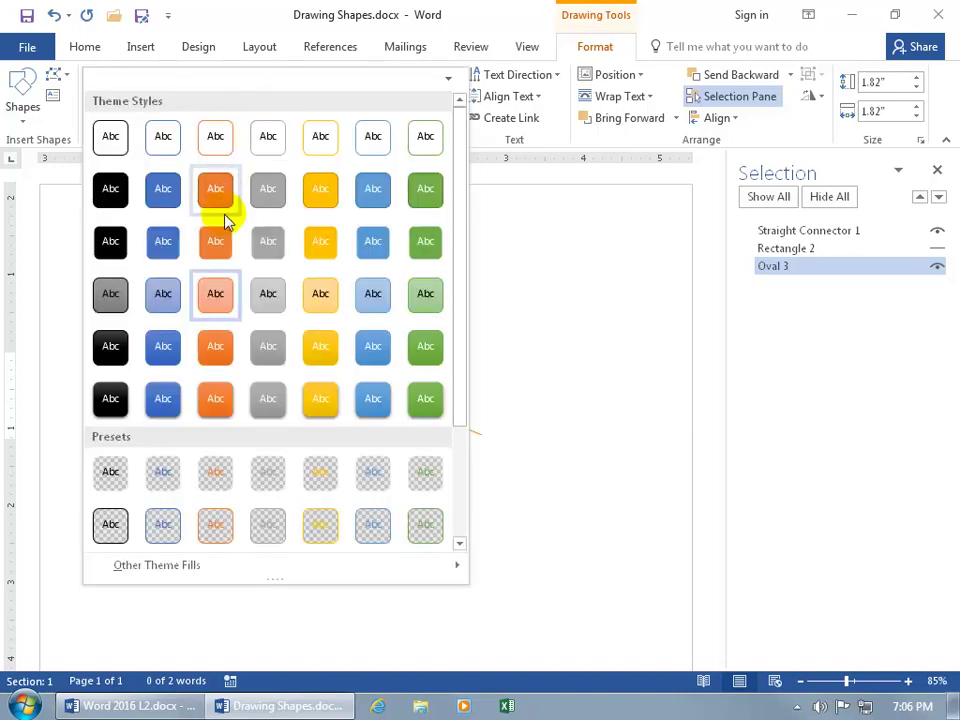
left_click(318, 296)
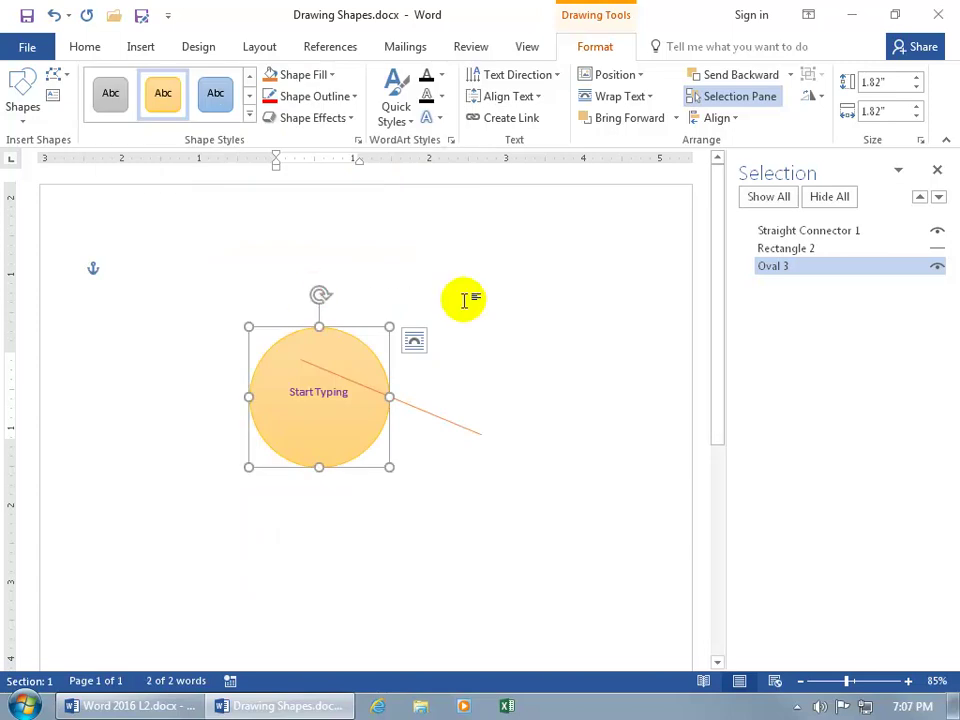
left_click(937, 250)
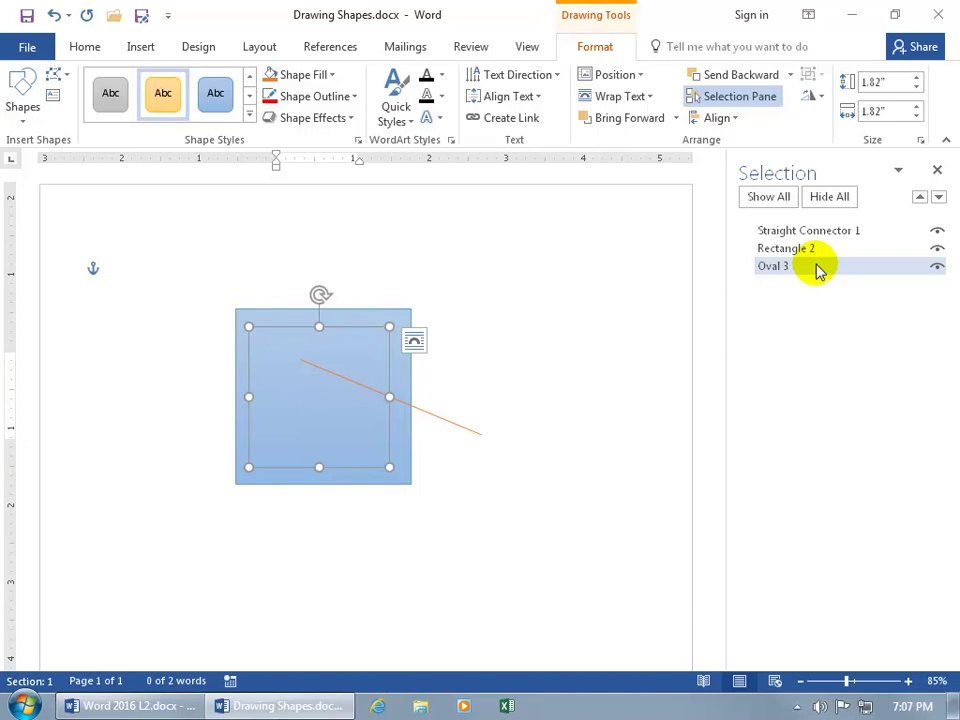
Move Oval 3 up one level in the stacking order so it sits above Rectangle 2.
left_click(827, 251, "ctrl")
left_click(810, 272)
left_click(876, 250, "ctrl")
left_click(918, 196)
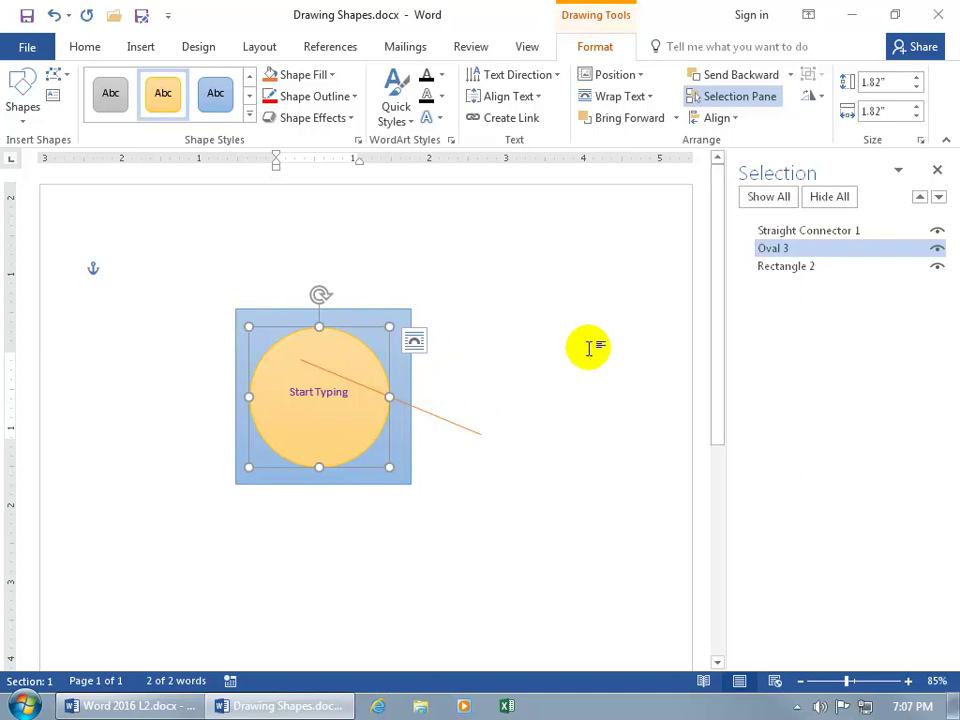
Hide all the shapes in the document at once, and show them all again.
left_click(826, 198)
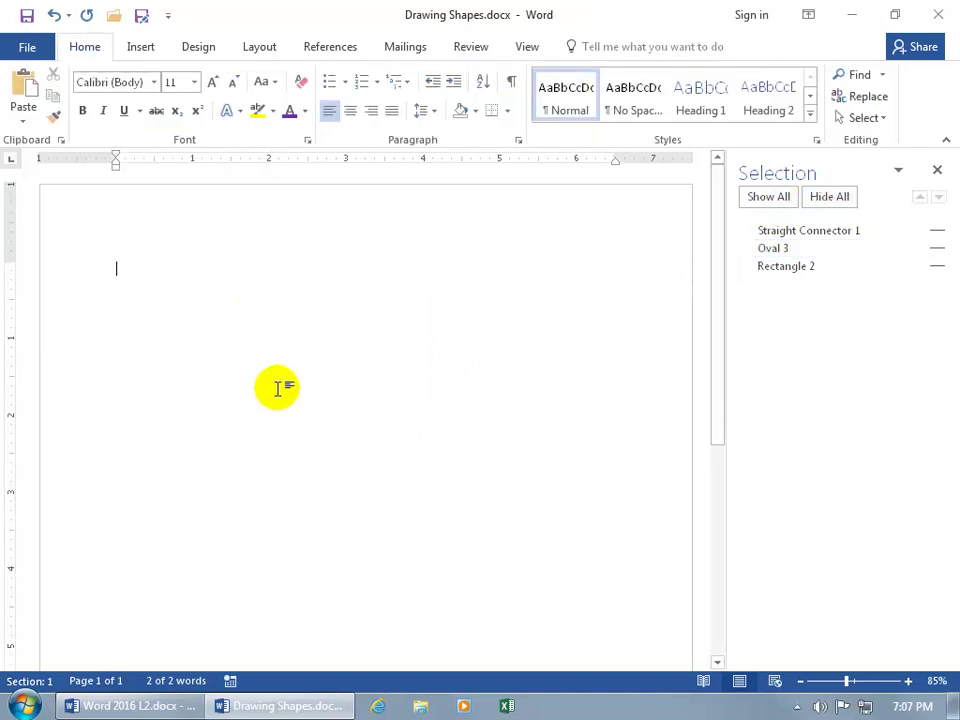
left_click(310, 362)
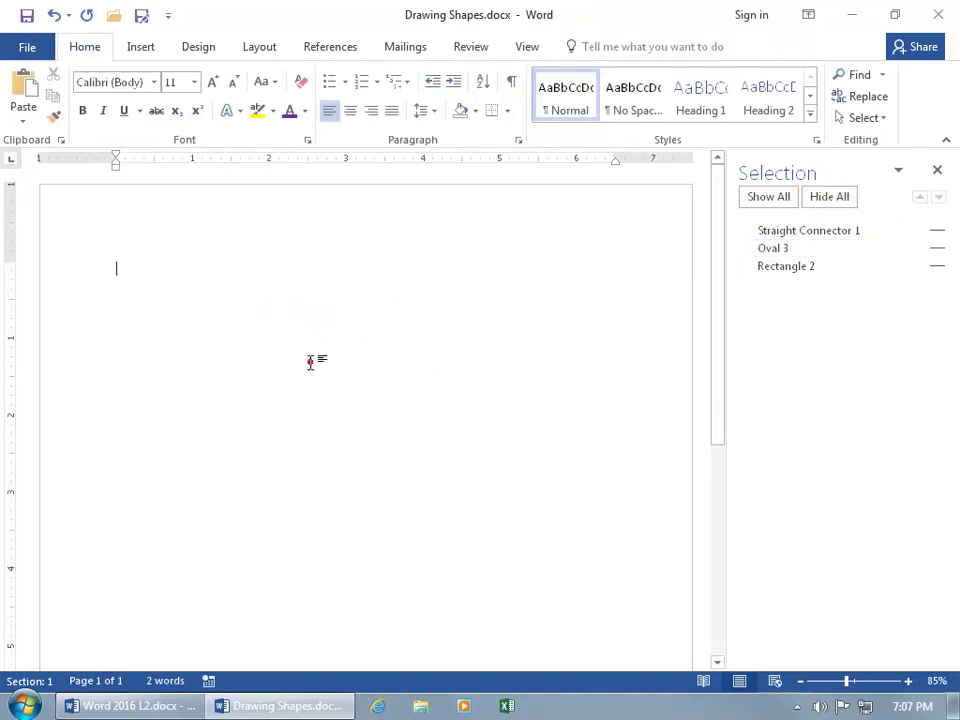
left_click(767, 197)
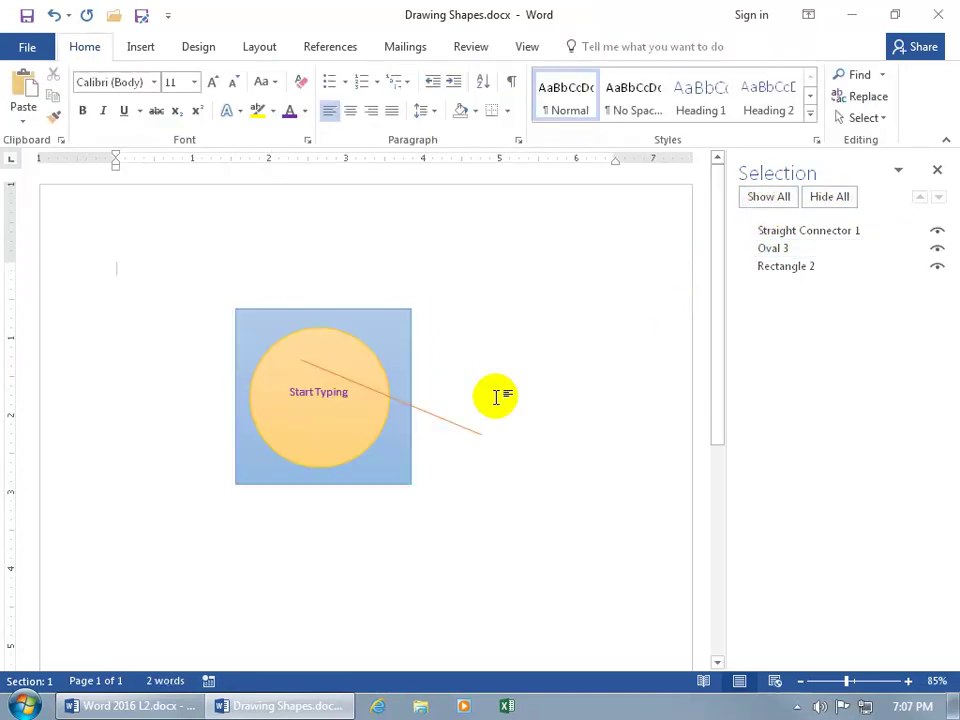